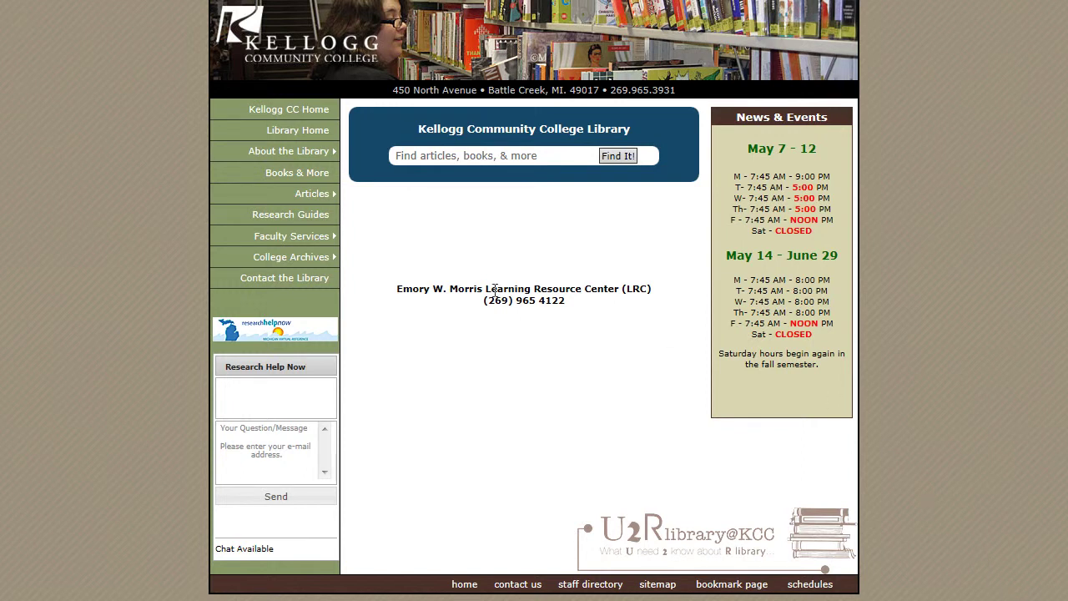
# - Open the library's Databases by Subject page and bring the Allied Health & Nursing table into view
pyautogui.moveTo(244, 197)
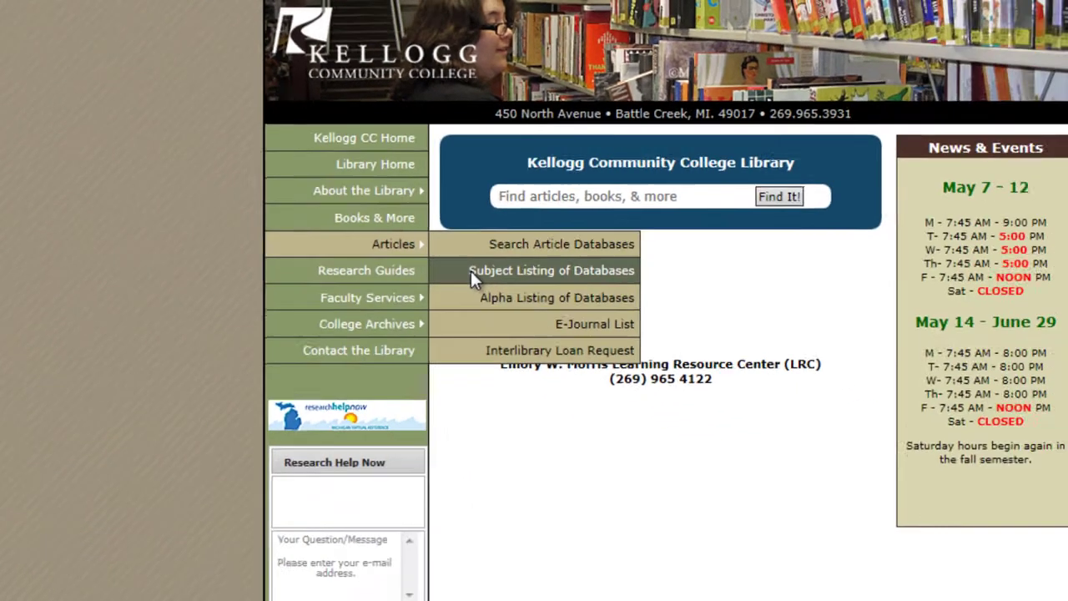
pyautogui.click(596, 342)
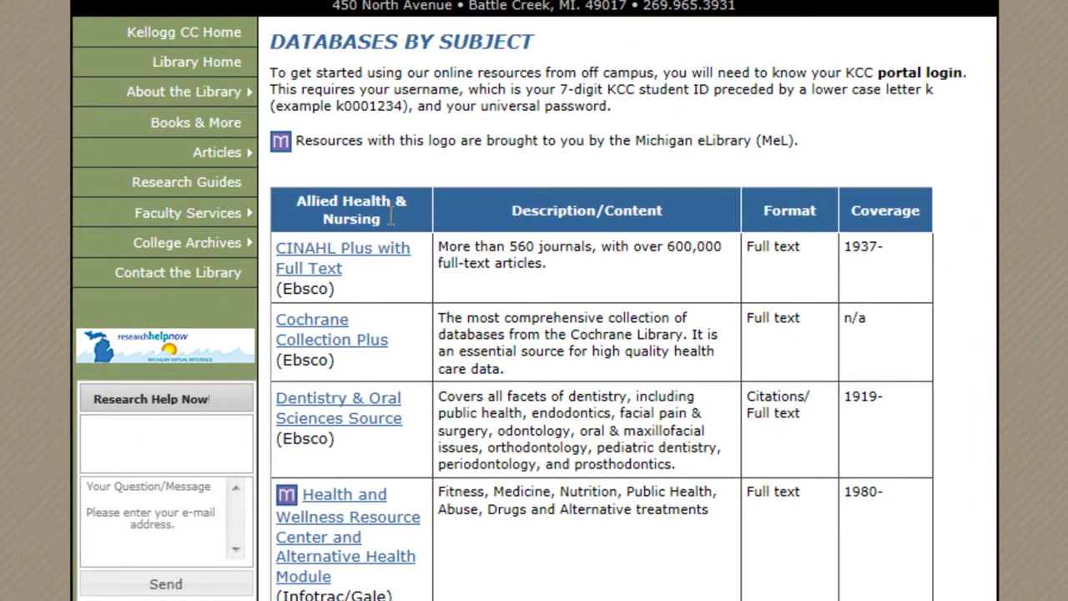
pyautogui.scroll(-2, 445, 352)
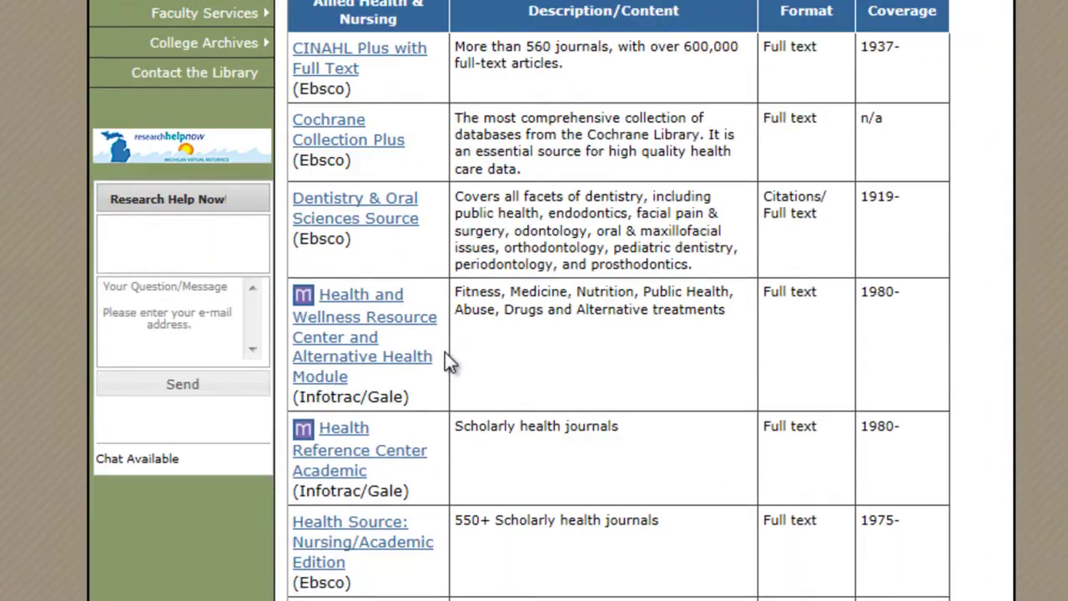
# - Search CINAHL Plus with Full Text for 'Myocardial infarction', returning 28485 results
pyautogui.click(327, 77)
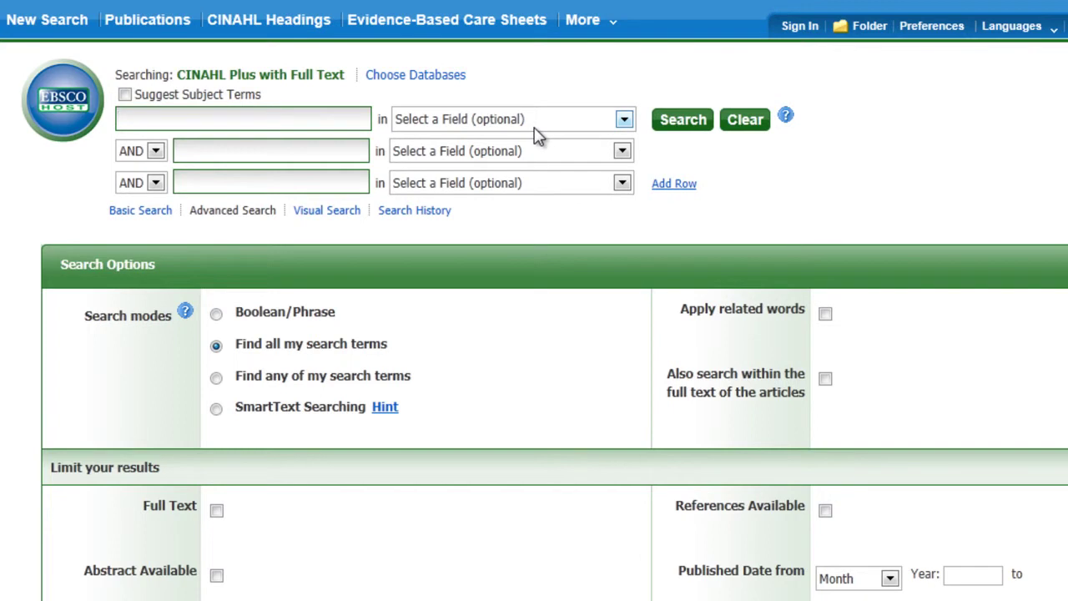
pyautogui.write('Myocardial infarction')
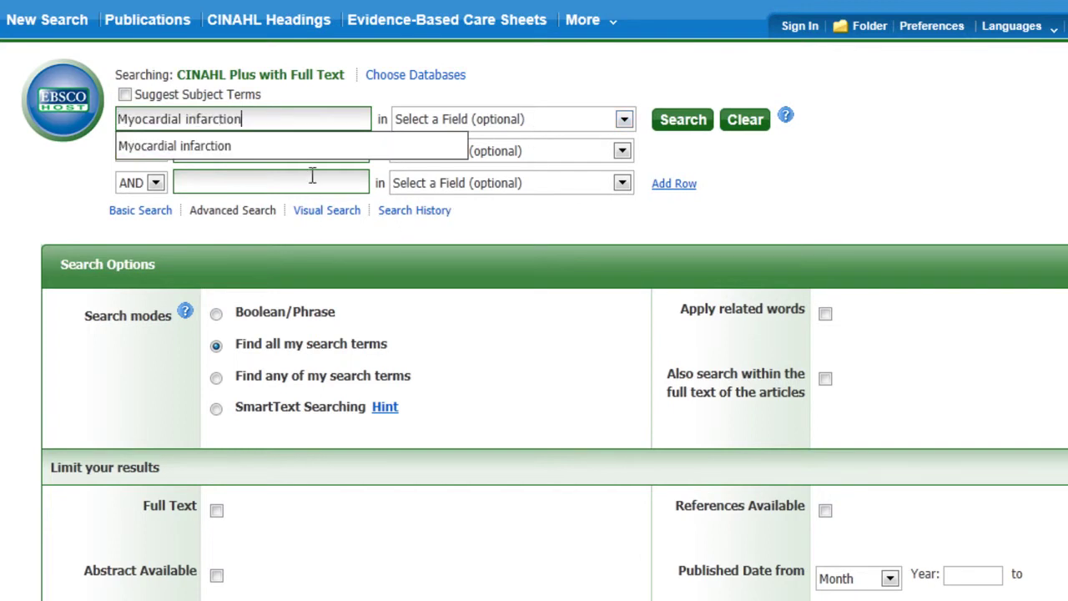
pyautogui.click(300, 150)
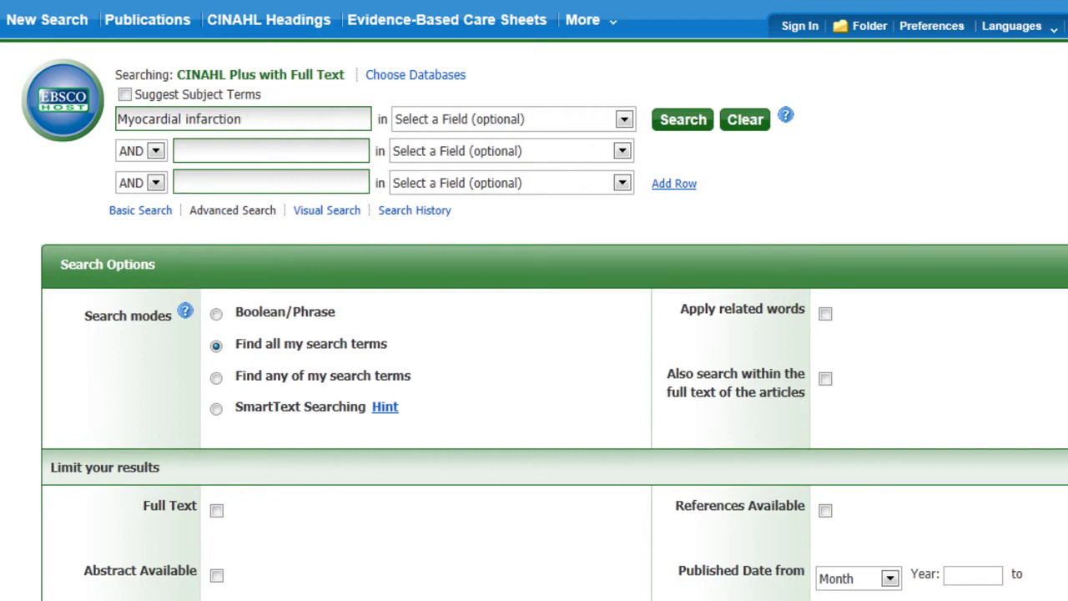
pyautogui.scroll(-3, 489, 517)
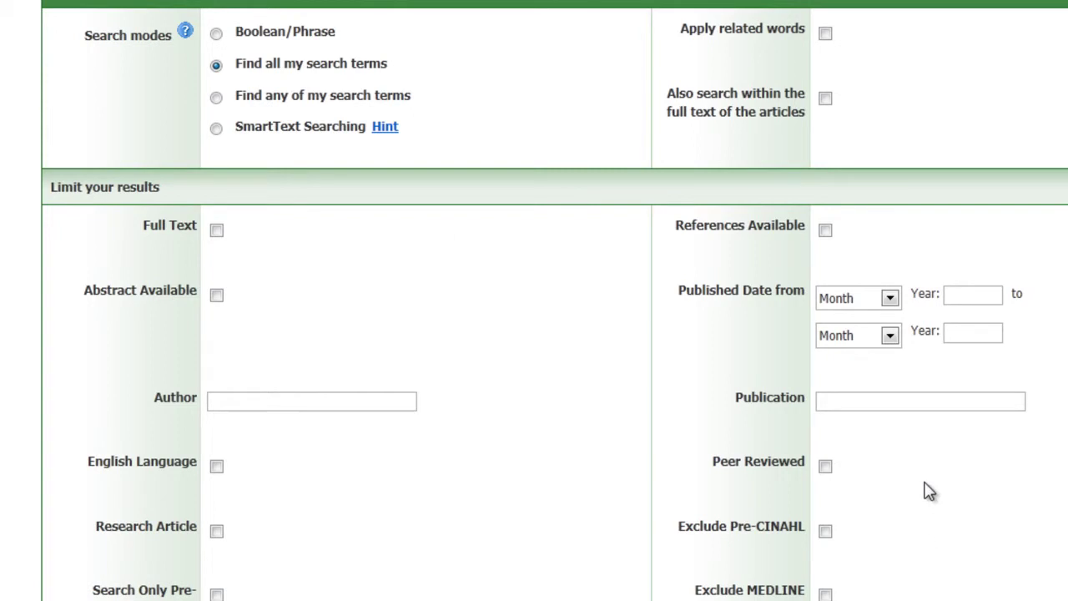
pyautogui.scroll(3, 926, 493)
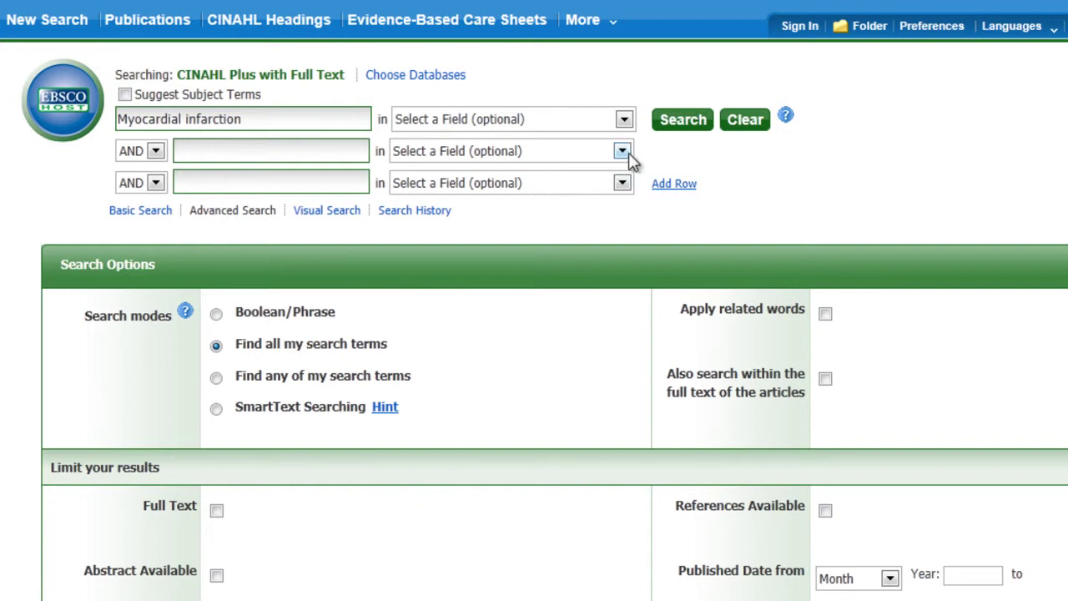
pyautogui.click(682, 125)
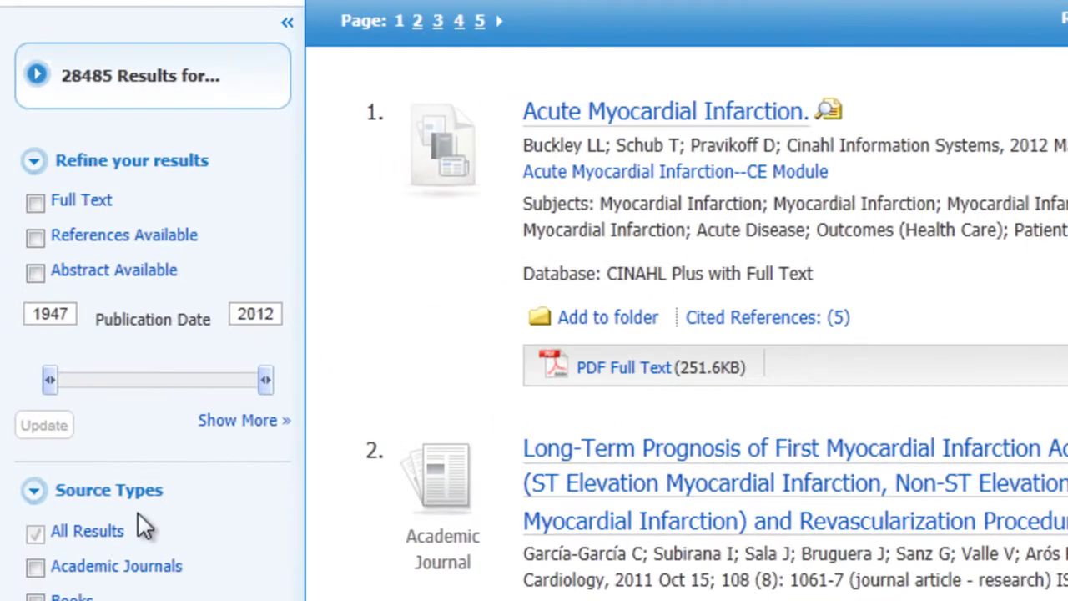
# - Limit results to Full Text and publication dates 2006–2012, leaving 6741 records
pyautogui.moveTo(36, 209); pyautogui.dragTo(33, 192)
pyautogui.click(34, 204)
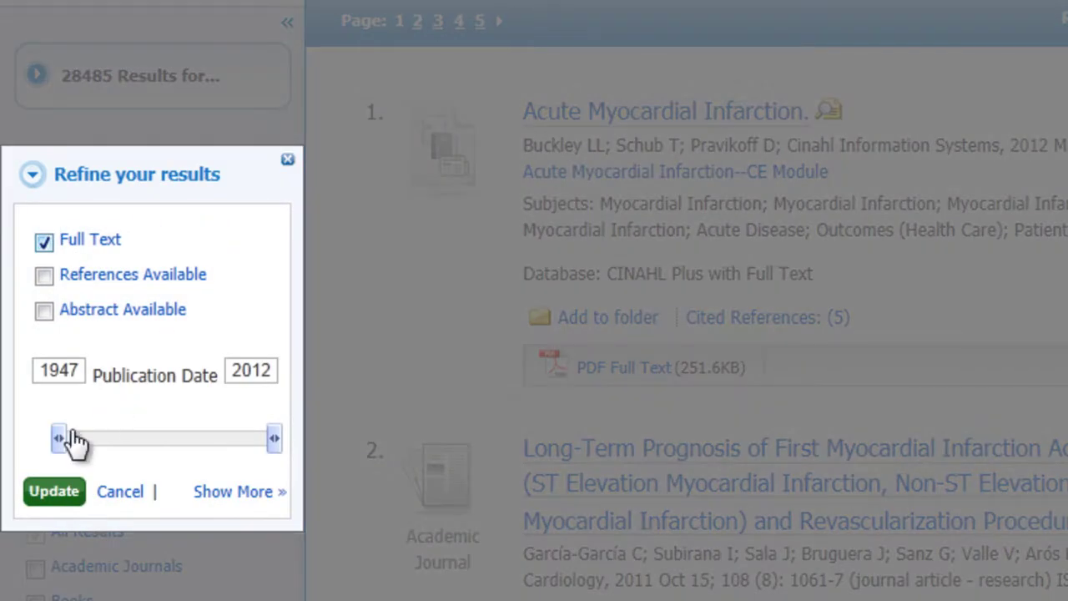
pyautogui.moveTo(72, 442); pyautogui.dragTo(270, 443)
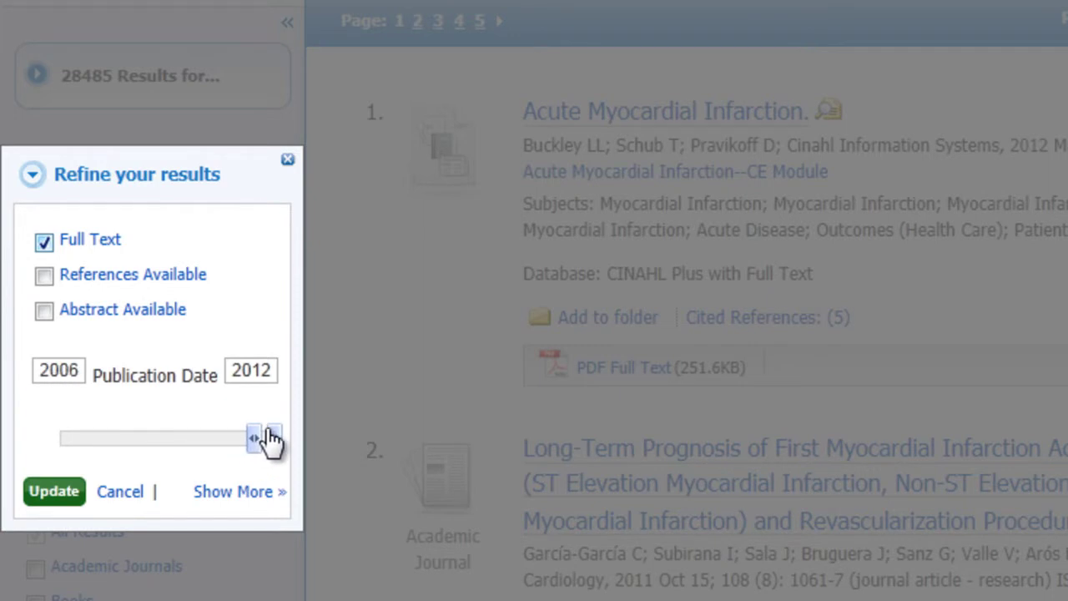
pyautogui.click(49, 490)
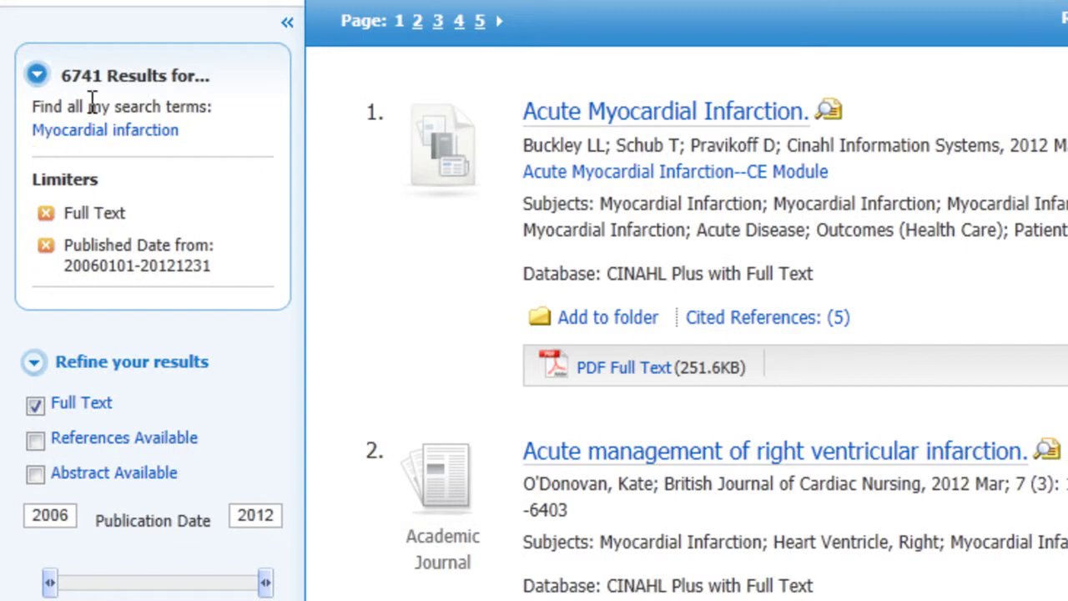
pyautogui.scroll(-5, 146, 259)
# - Restrict the results to the major subject heading Myocardial Infarction
pyautogui.scroll(-3, 145, 261)
pyautogui.scroll(-5, 144, 250)
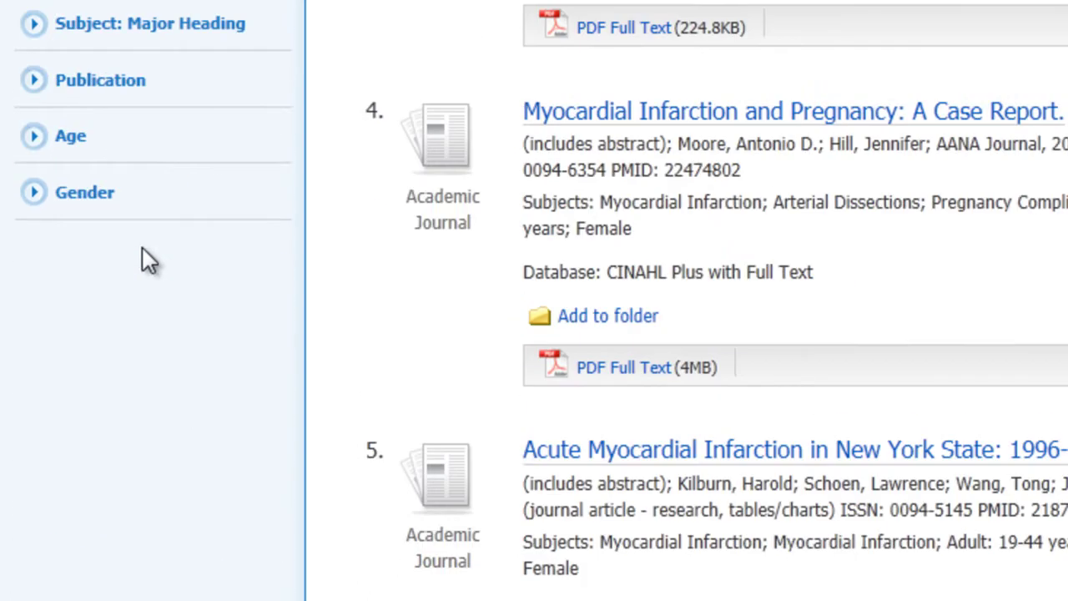
pyautogui.click(35, 25)
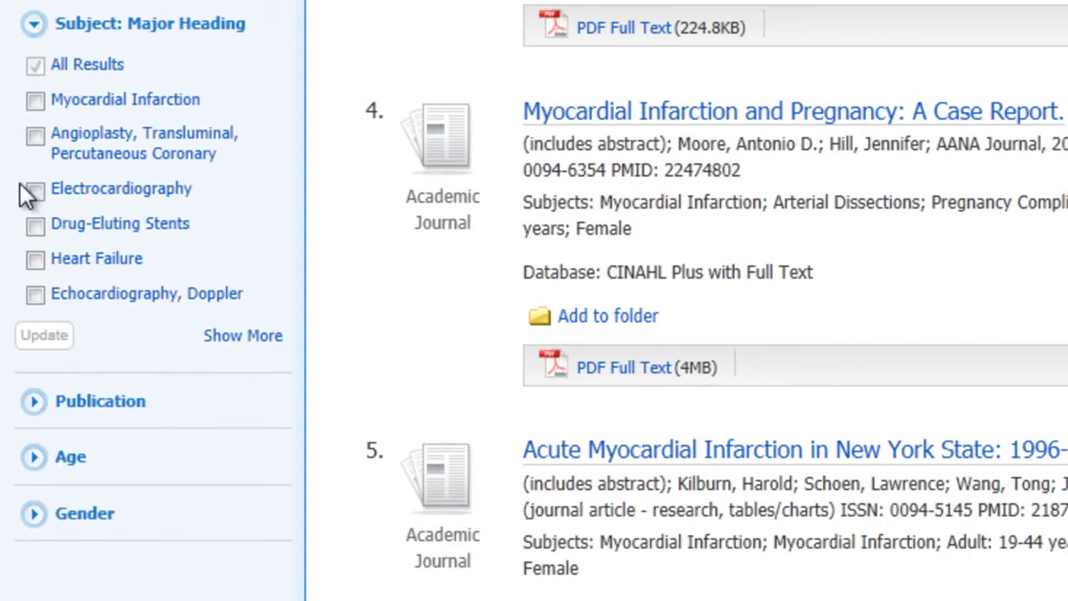
pyautogui.click(36, 101)
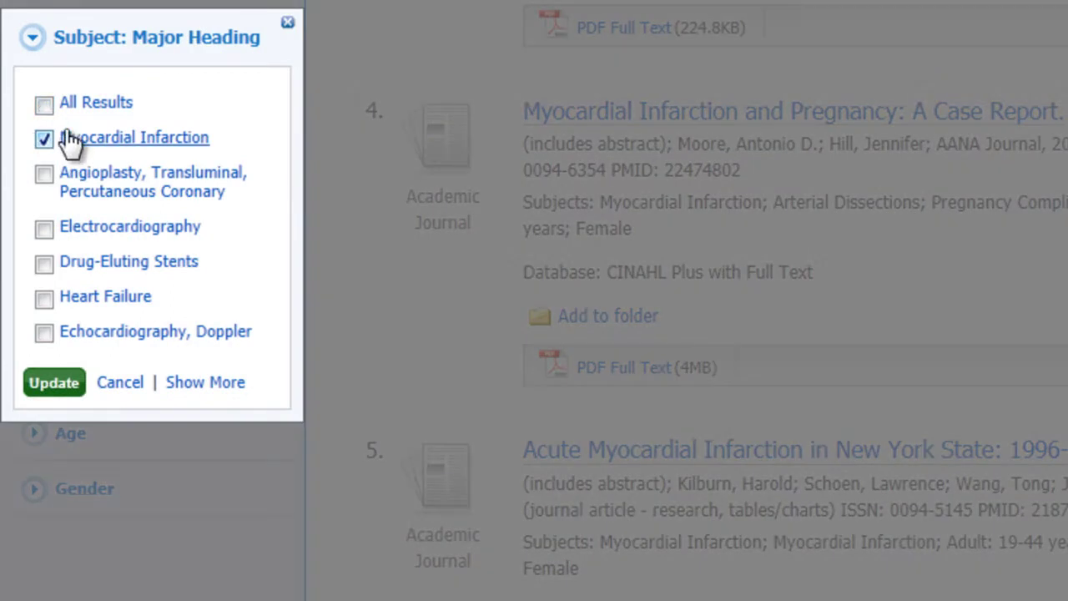
pyautogui.click(55, 385)
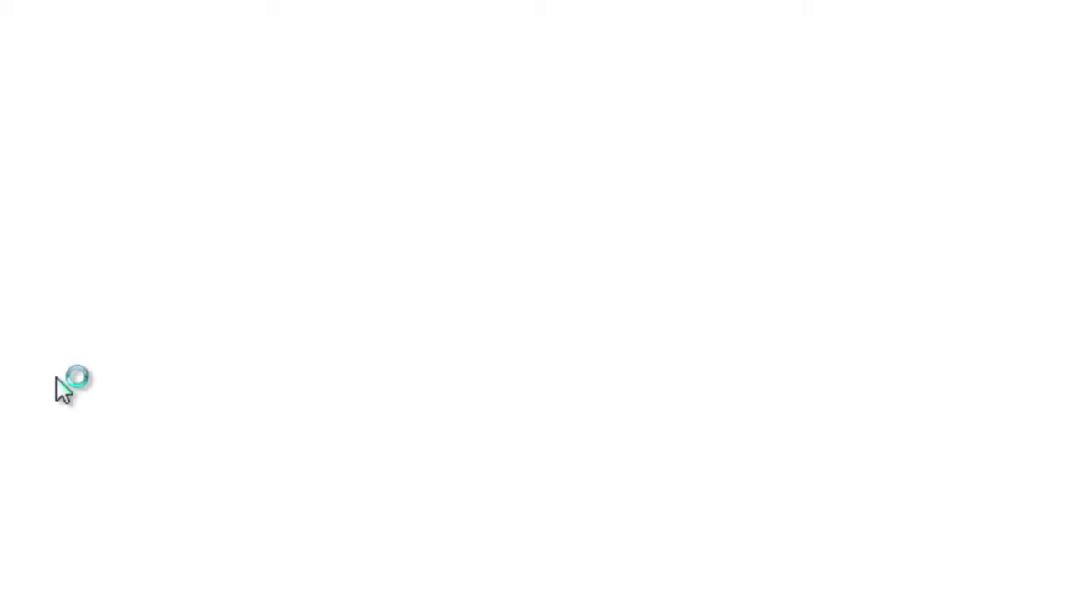
# - Add the Female gender facet, leaving 1580 results
pyautogui.scroll(-15, 56, 384)
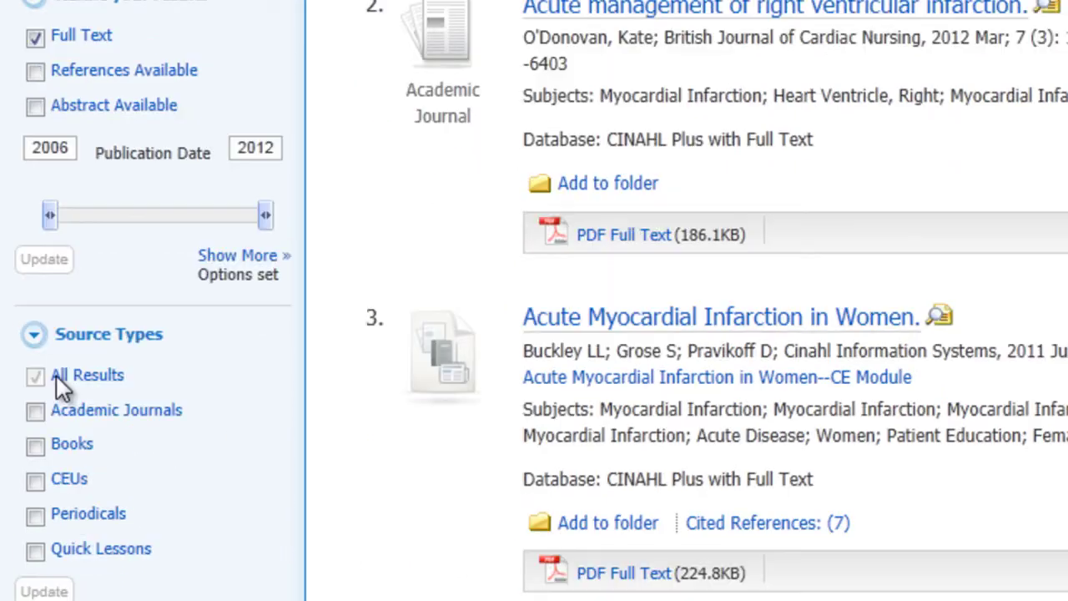
pyautogui.scroll(-3, 63, 383)
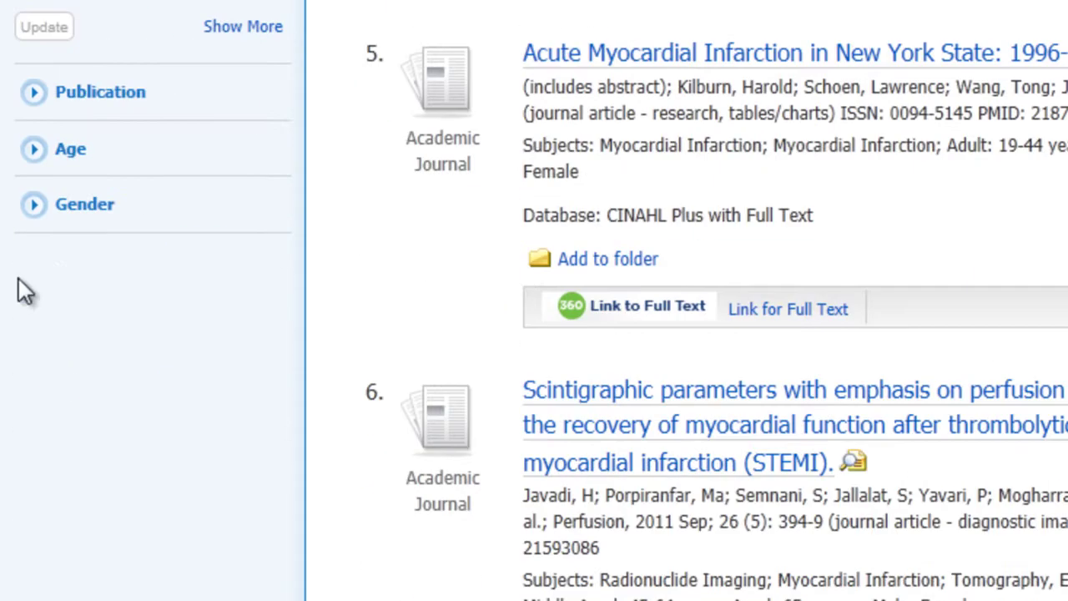
pyautogui.click(35, 148)
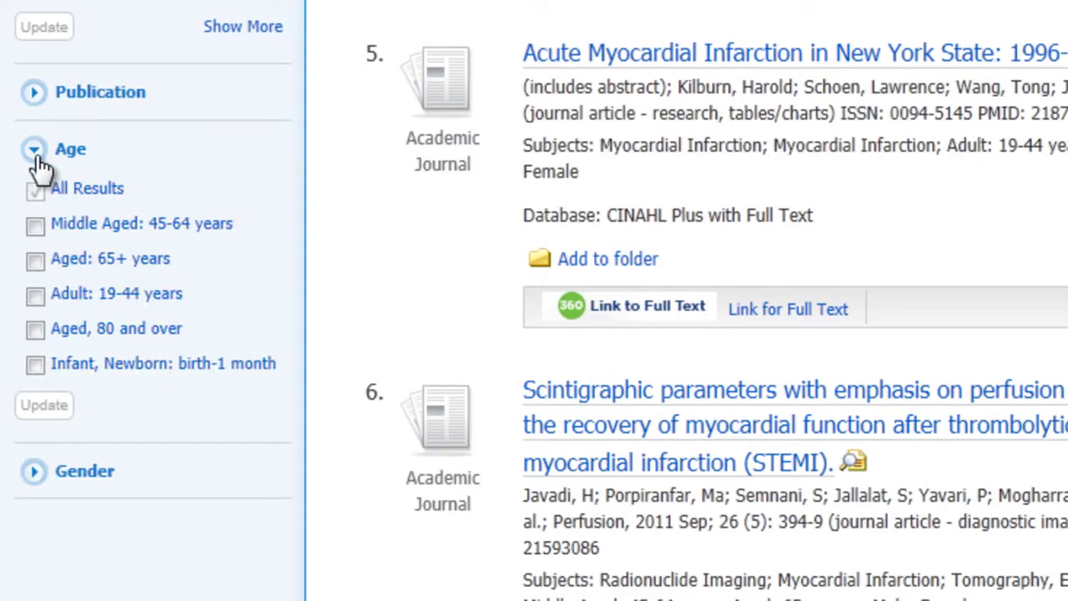
pyautogui.click(32, 477)
pyautogui.click(33, 548)
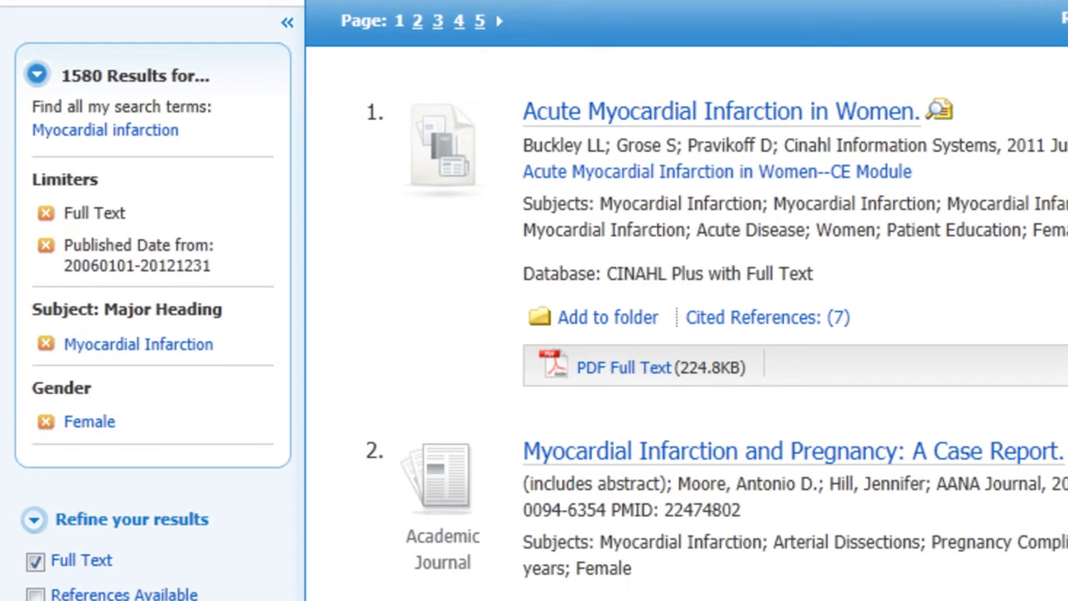
# - Open the PDF of the scintigraphic parameters after thrombolytic therapy in STEMI article
pyautogui.scroll(-8, 684, 334)
pyautogui.scroll(-10, 623, 249)
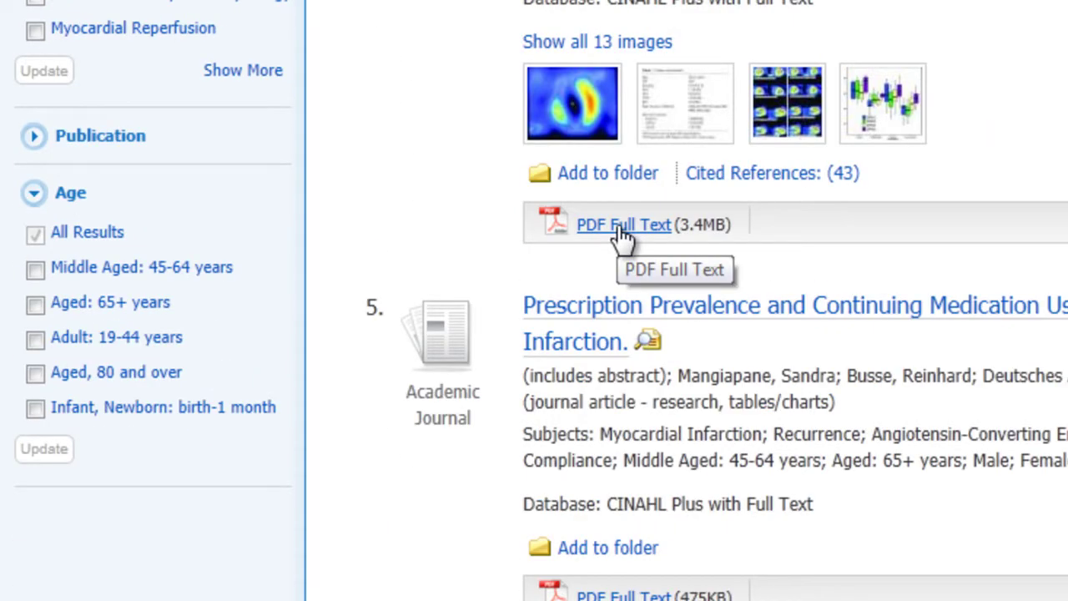
pyautogui.click(621, 226)
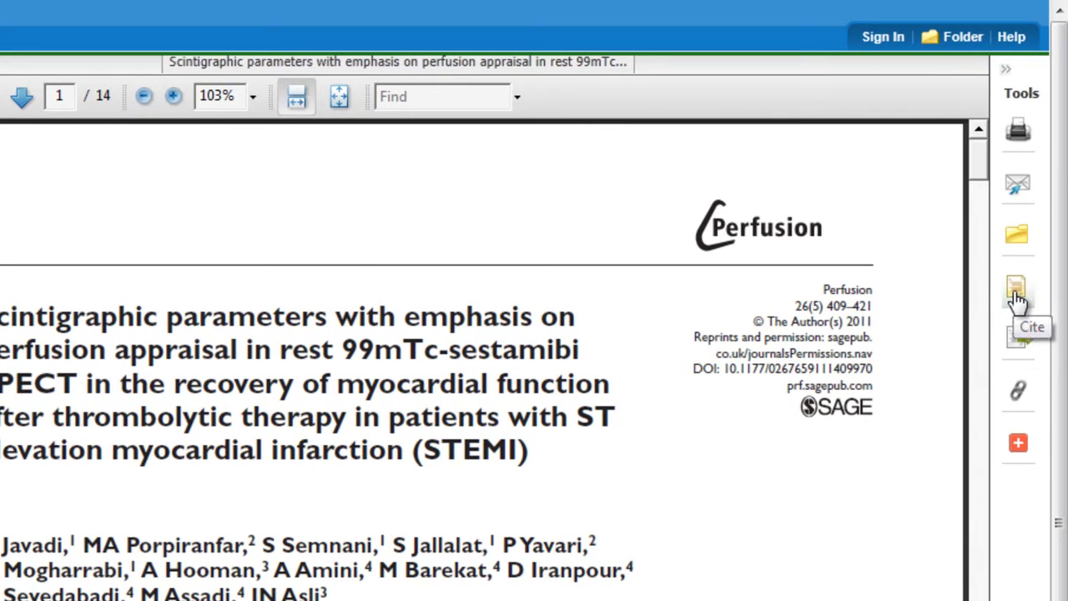
# - Show the article's citation formats and select the APA reference
pyautogui.click(1016, 294)
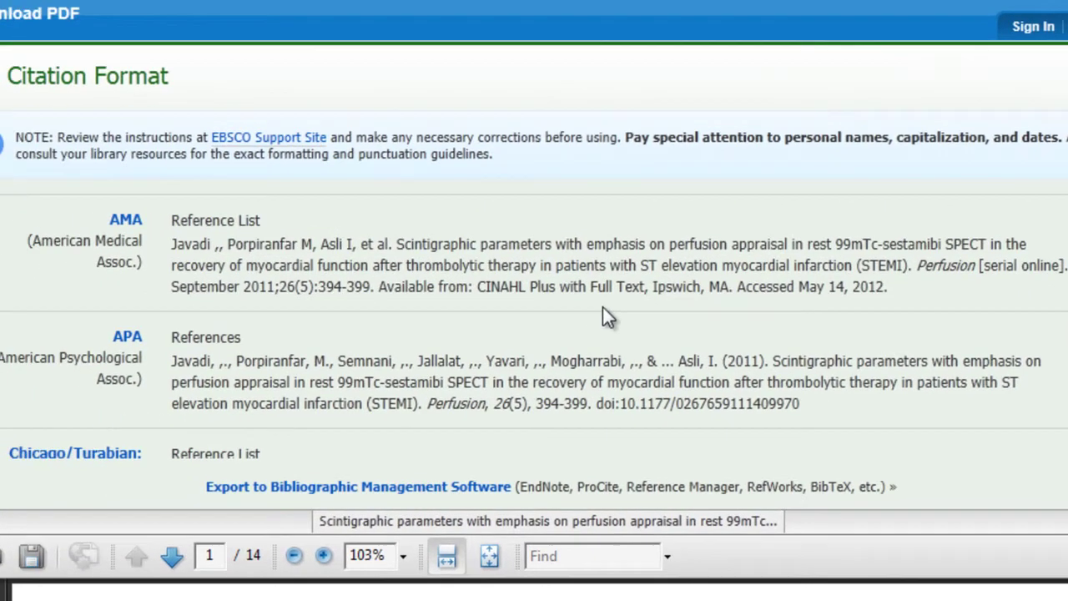
pyautogui.moveTo(896, 394); pyautogui.dragTo(232, 355)
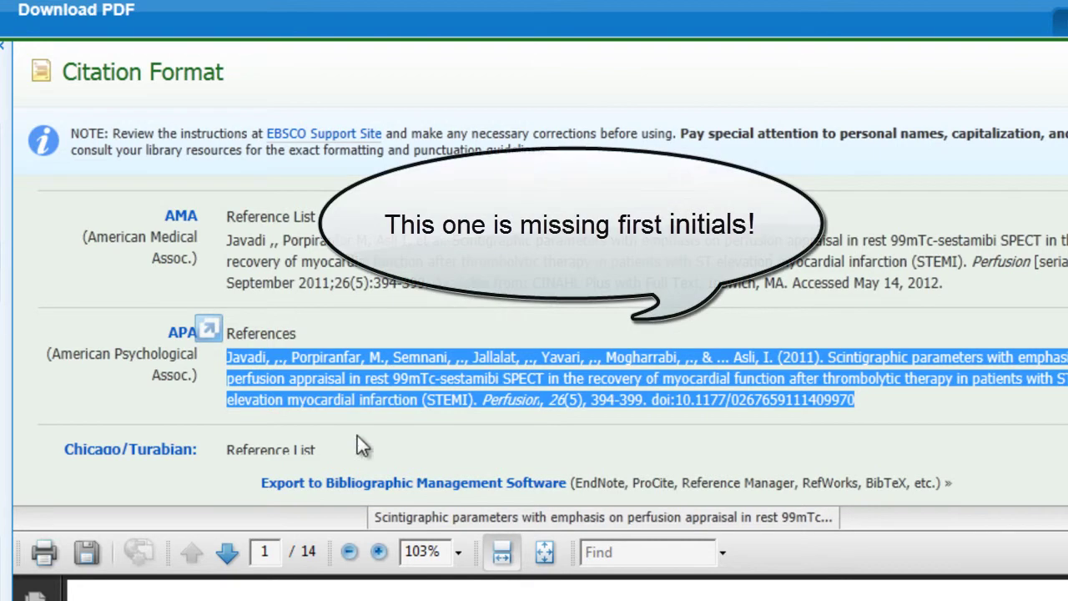
pyautogui.click(920, 418)
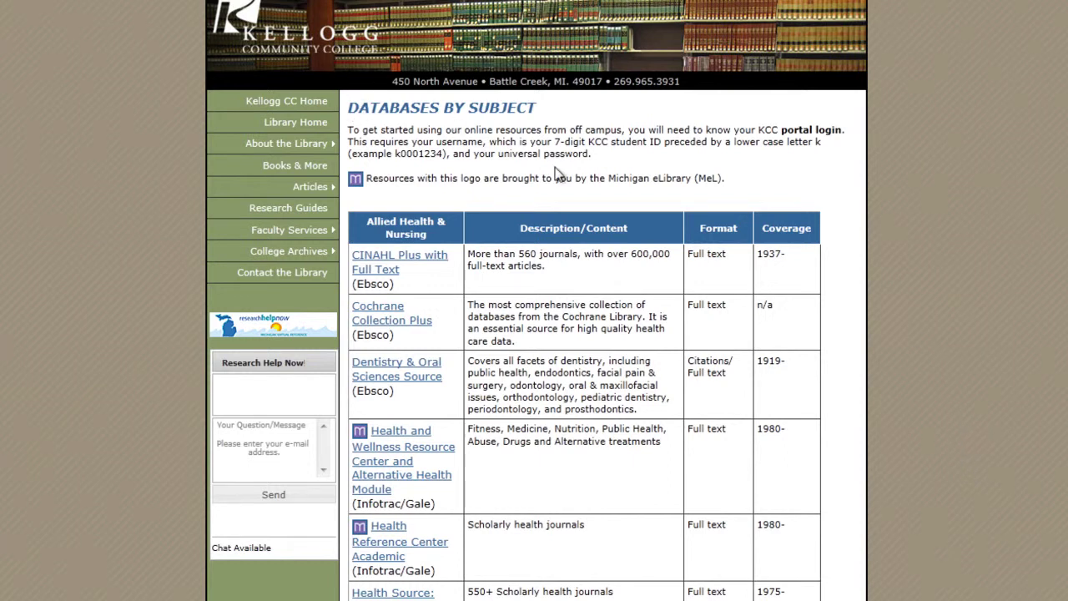
# - Open ProQuest Nursing & Allied Health Source from the library's database list
pyautogui.scroll(-7, 557, 171)
pyautogui.scroll(-4, 555, 167)
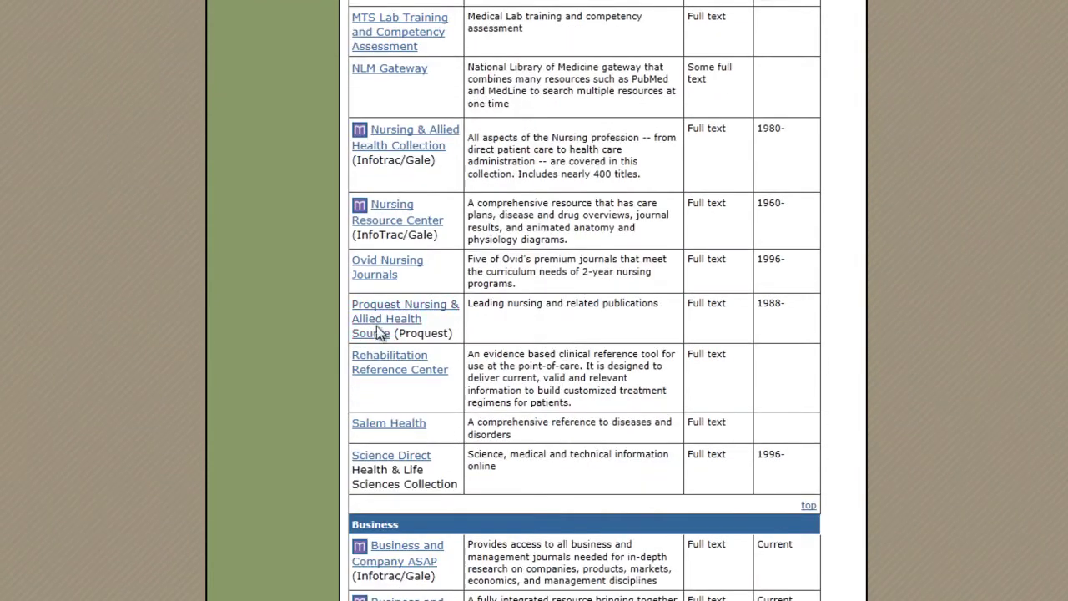
pyautogui.click(380, 329)
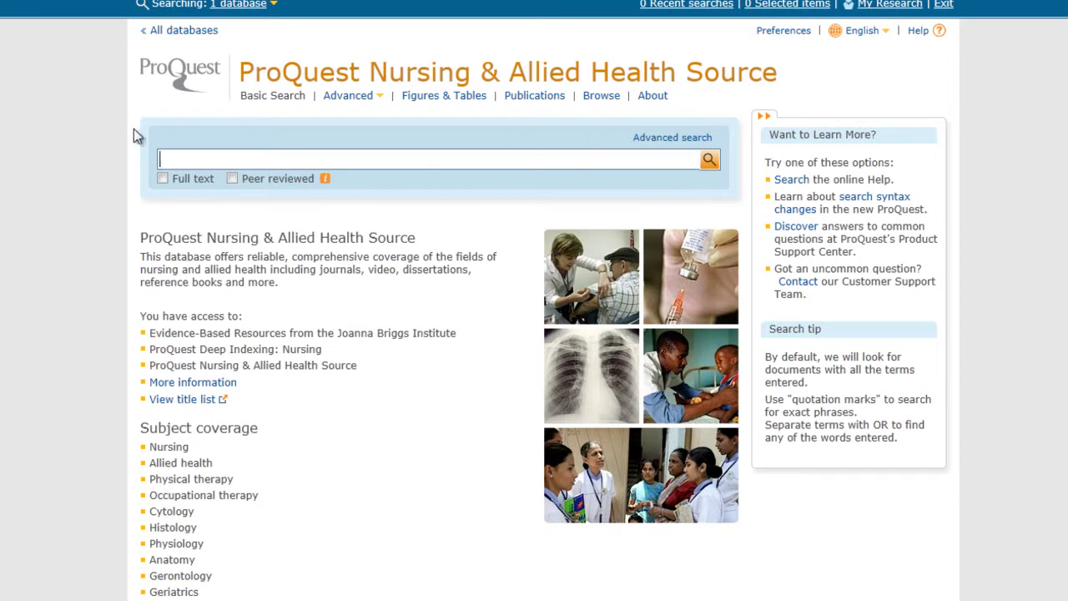
# - Run a ProQuest basic search for 'Myocardial infarction', returning 80612 results
pyautogui.write('Myocardial infarction')
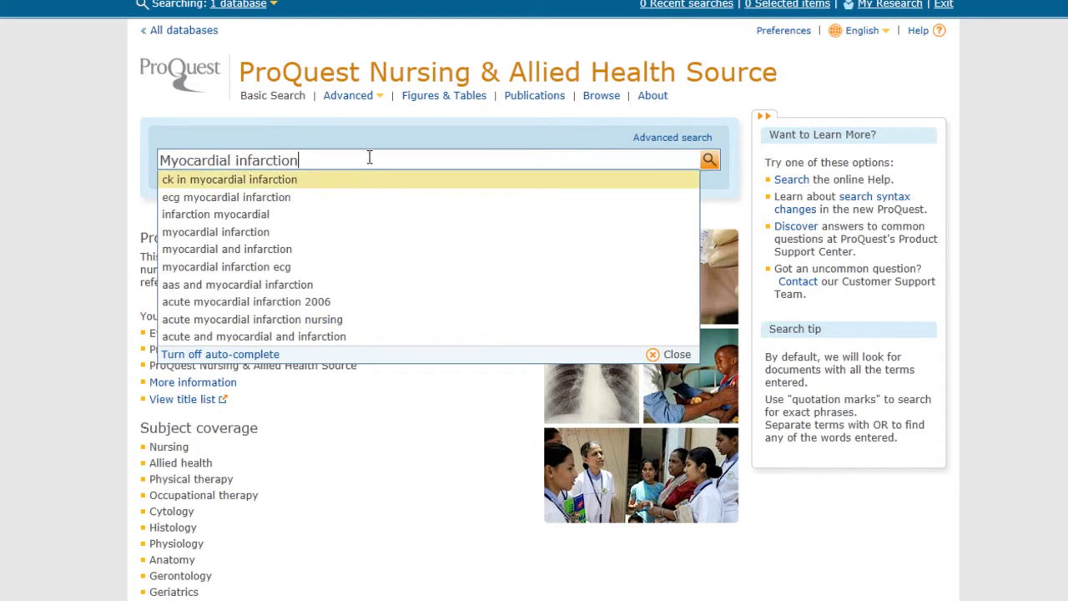
pyautogui.press('Escape')
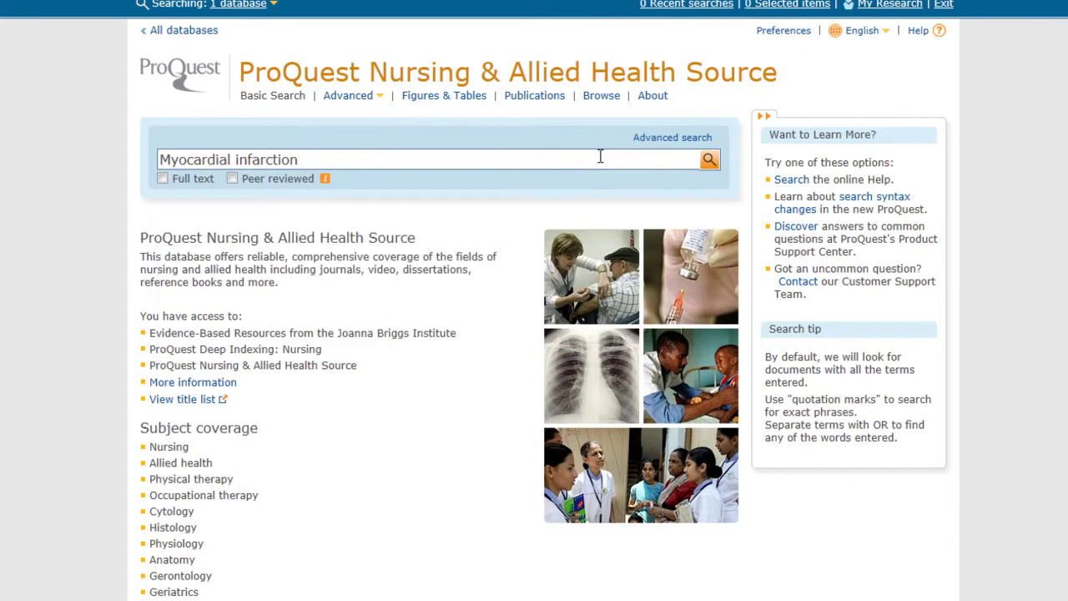
pyautogui.press('Return')
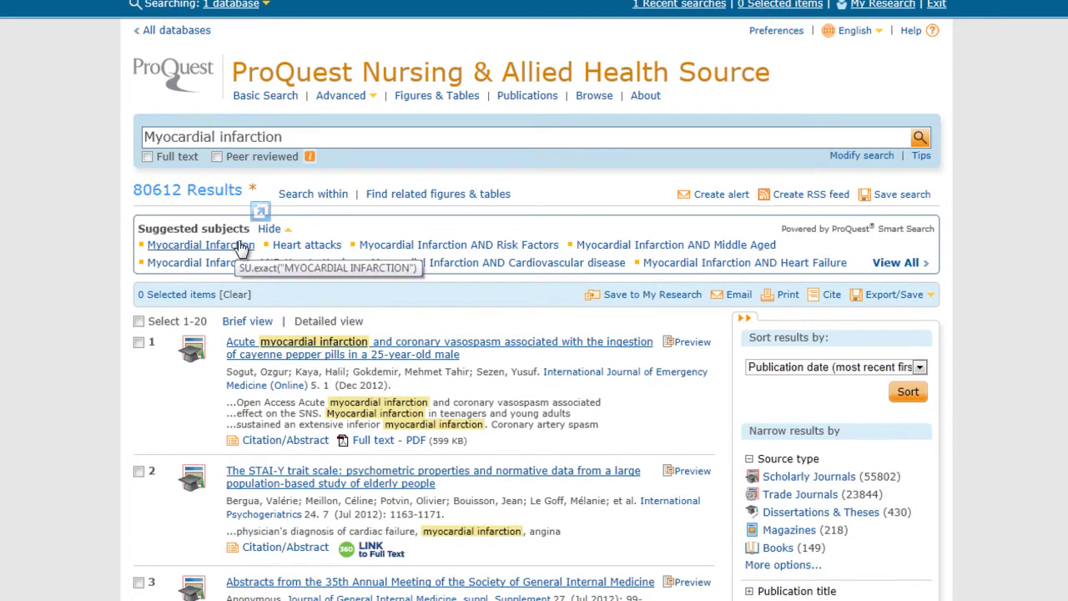
pyautogui.scroll(-3, 820, 379)
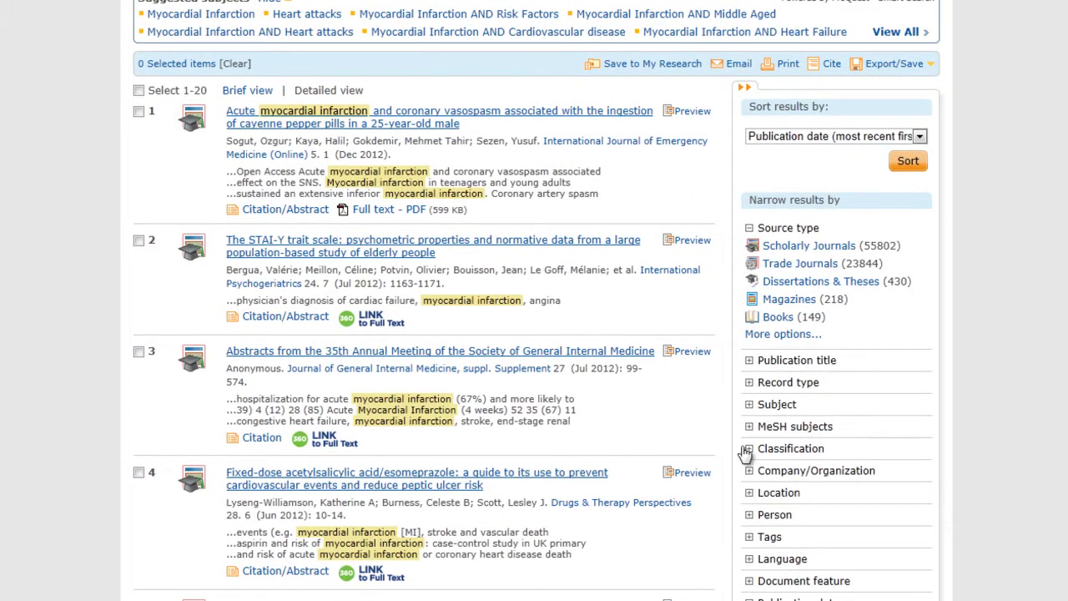
pyautogui.click(751, 410)
# - Include subjects female and aged, exclude male, and apply the Subject filter
pyautogui.click(344, 301)
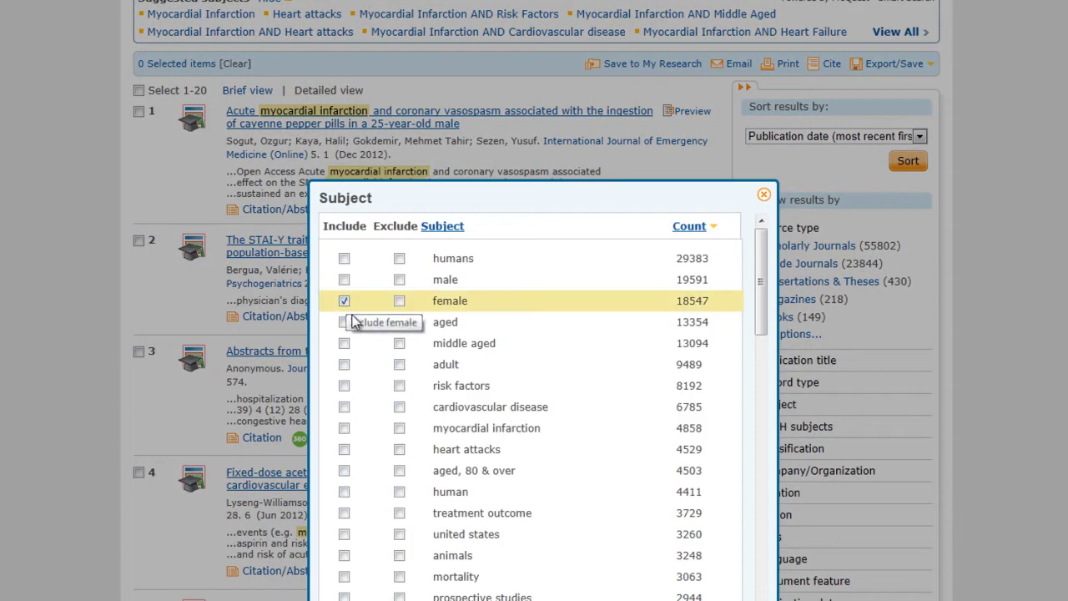
pyautogui.click(343, 322)
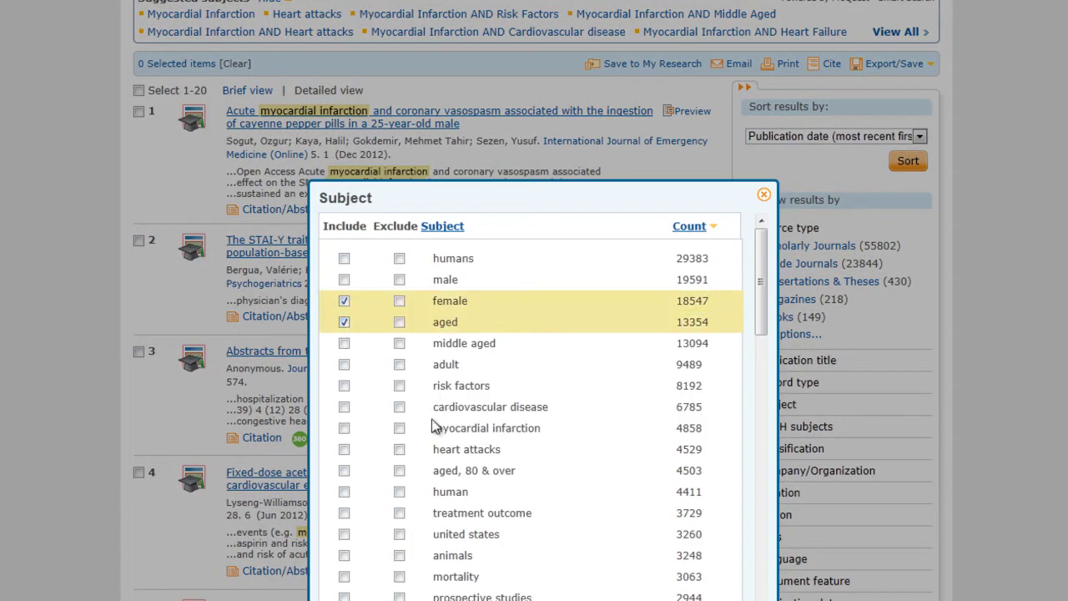
pyautogui.click(399, 279)
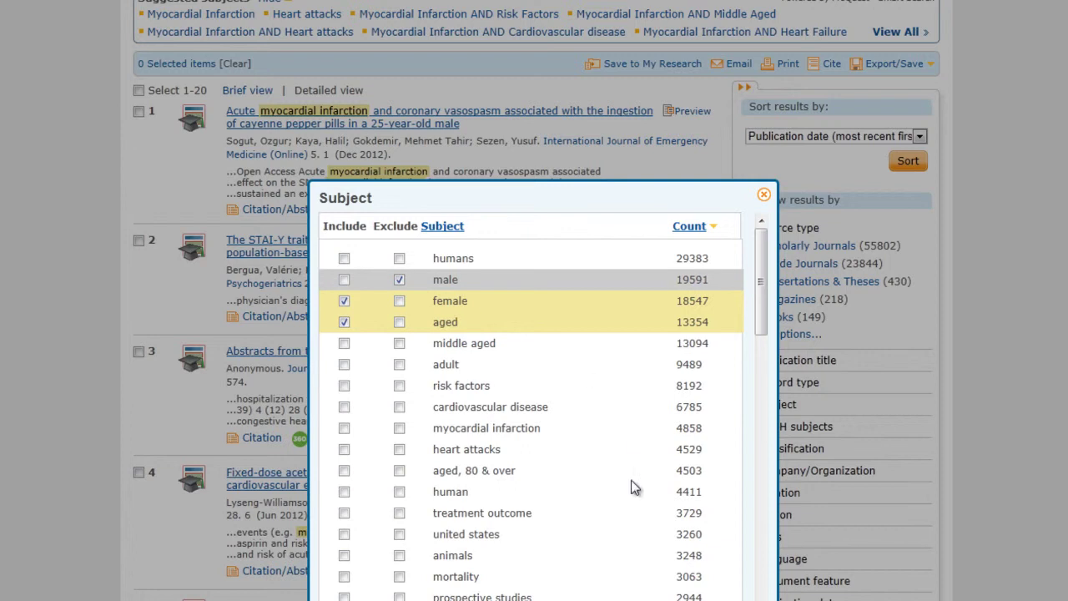
pyautogui.scroll(-3, 631, 487)
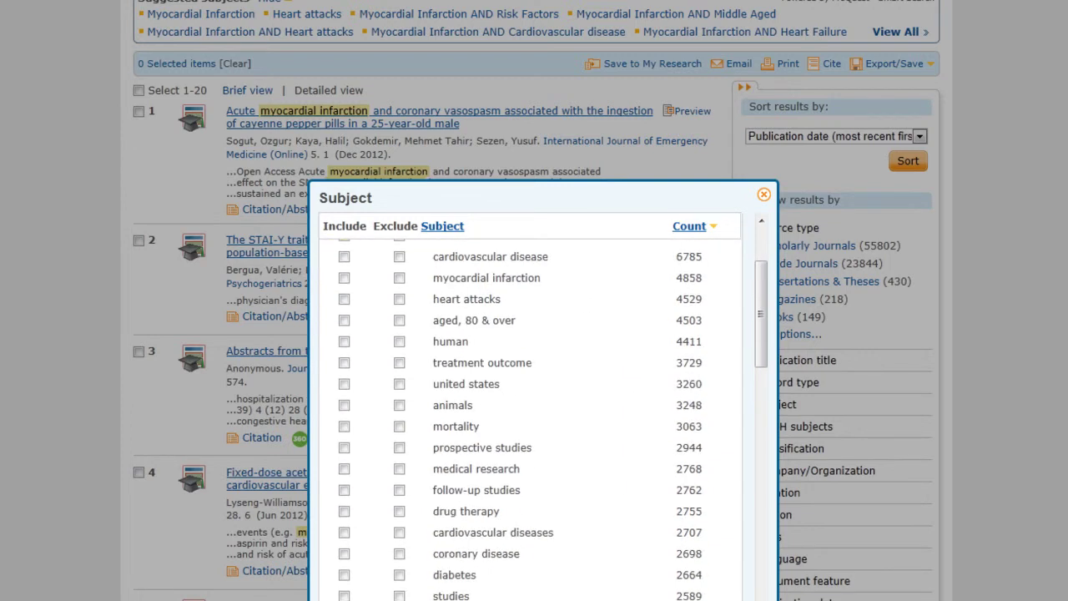
pyautogui.press('Escape')
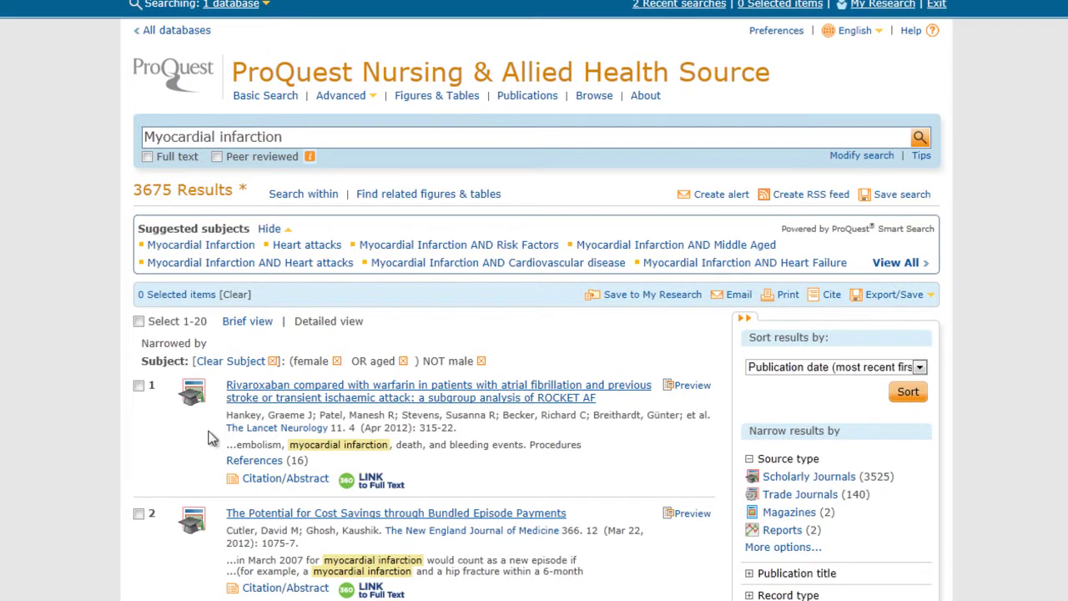
# - Limit to peer-reviewed full text, open the Kounis syndrome article's PDF, and get its APA citation
pyautogui.click(147, 157)
pyautogui.click(217, 157)
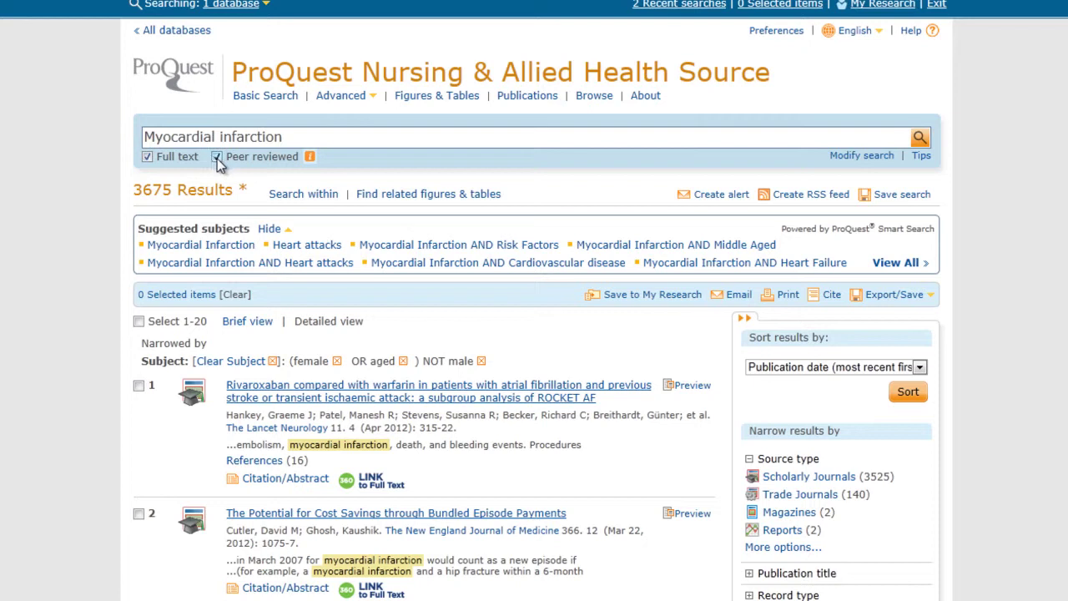
pyautogui.click(921, 144)
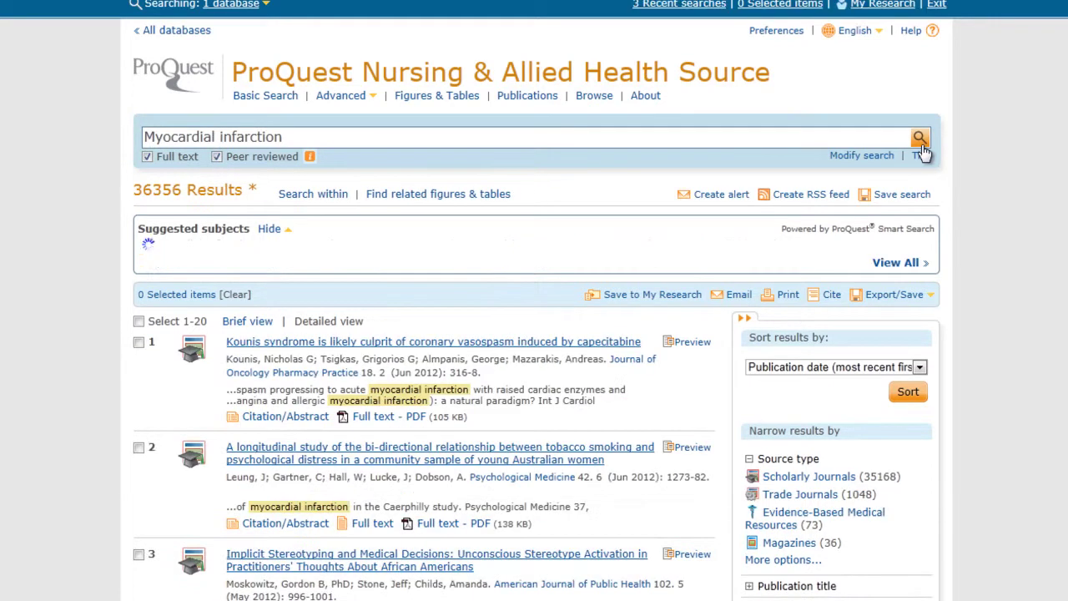
pyautogui.click(384, 421)
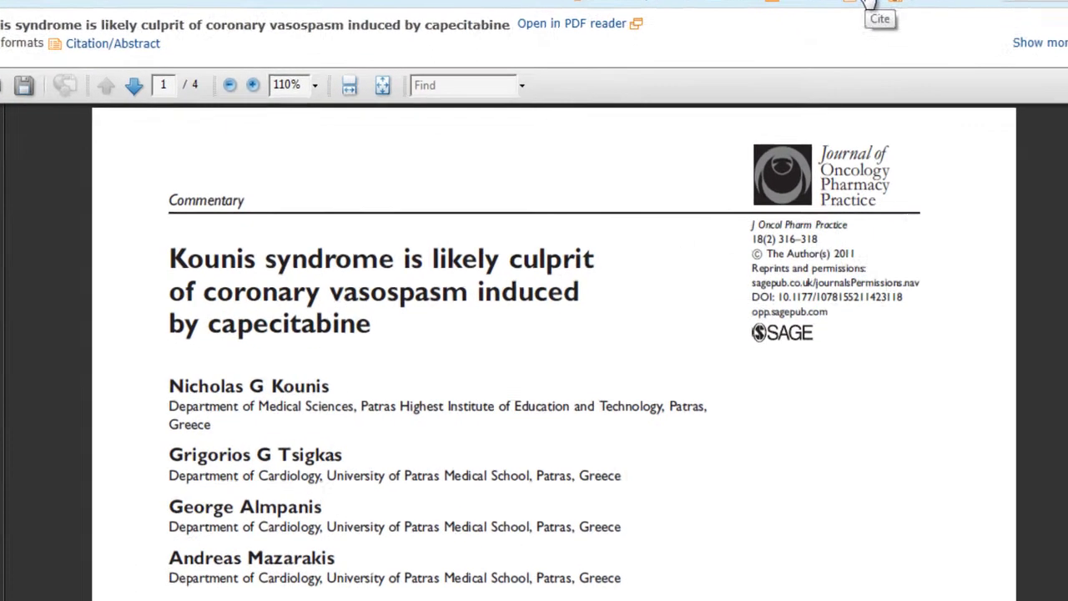
pyautogui.click(840, 47)
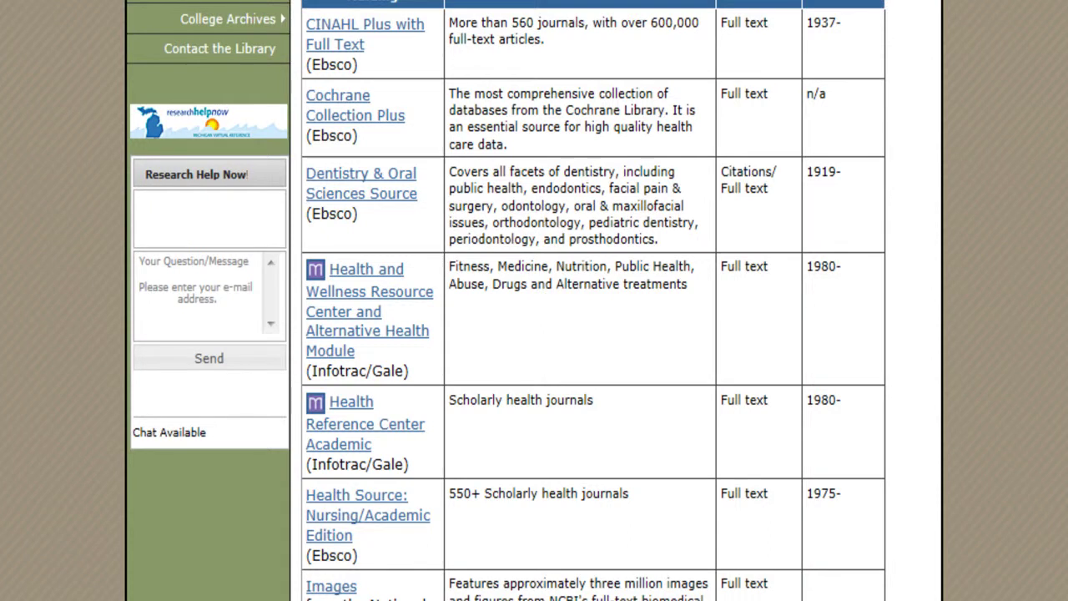
# - Open Ovid Nursing Journals from further down the Databases by Subject table
pyautogui.scroll(-5, 534, 334)
pyautogui.scroll(-5, 533, 334)
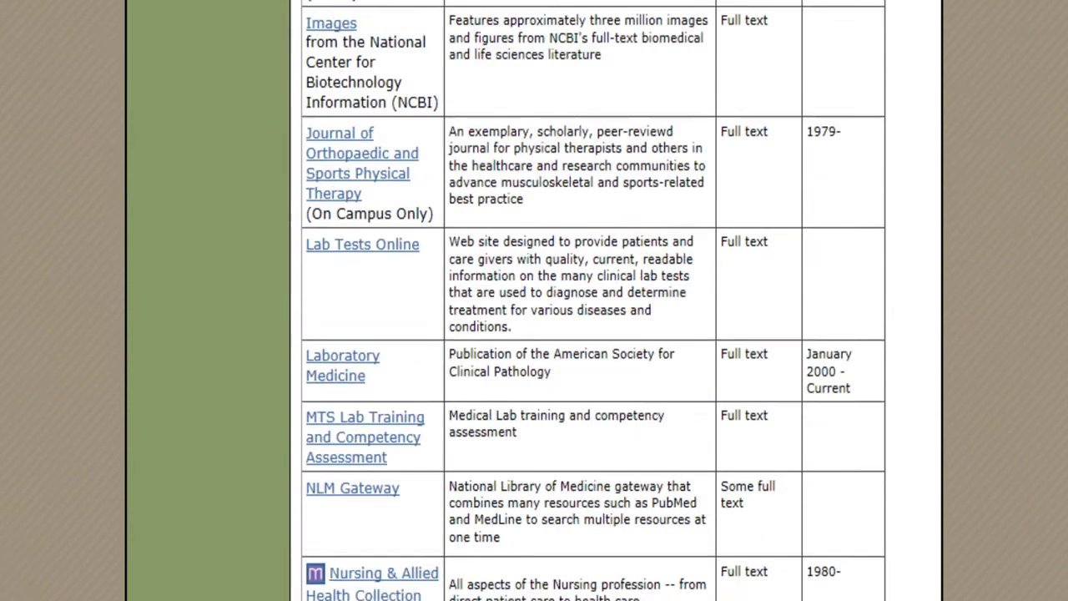
pyautogui.scroll(-2, 534, 334)
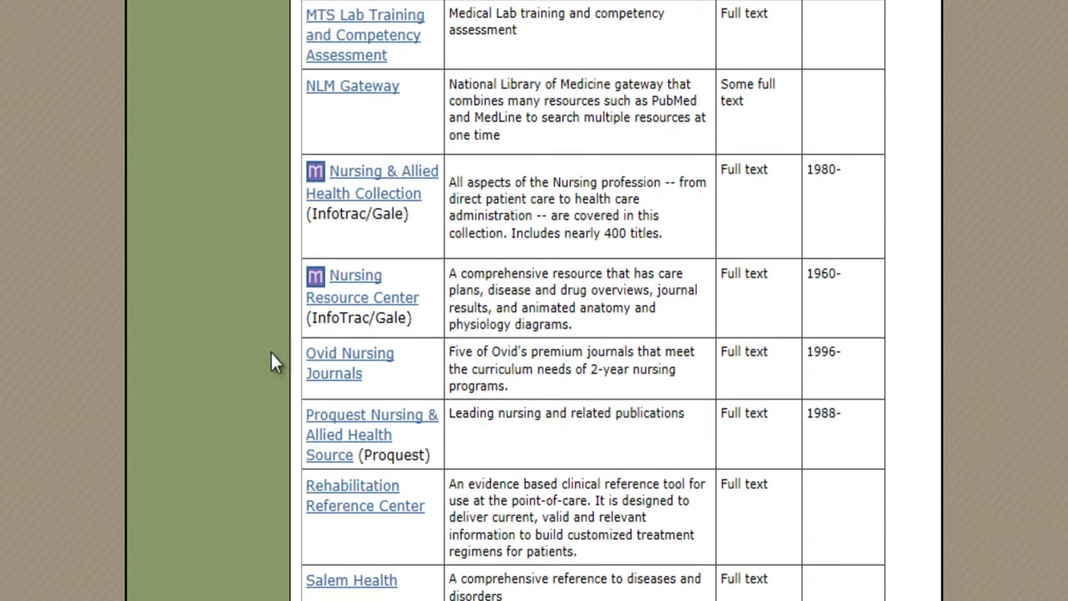
pyautogui.click(336, 364)
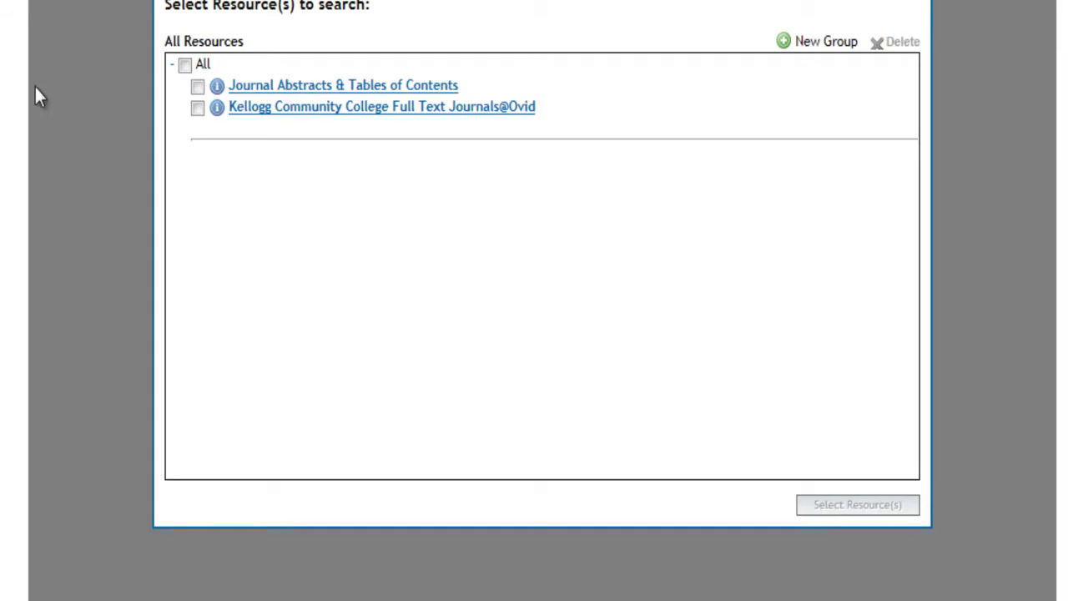
# - Select the Kellogg Community College Full Text Journals@Ovid resource and search it for 'Myocardial infarction'
pyautogui.click(197, 109)
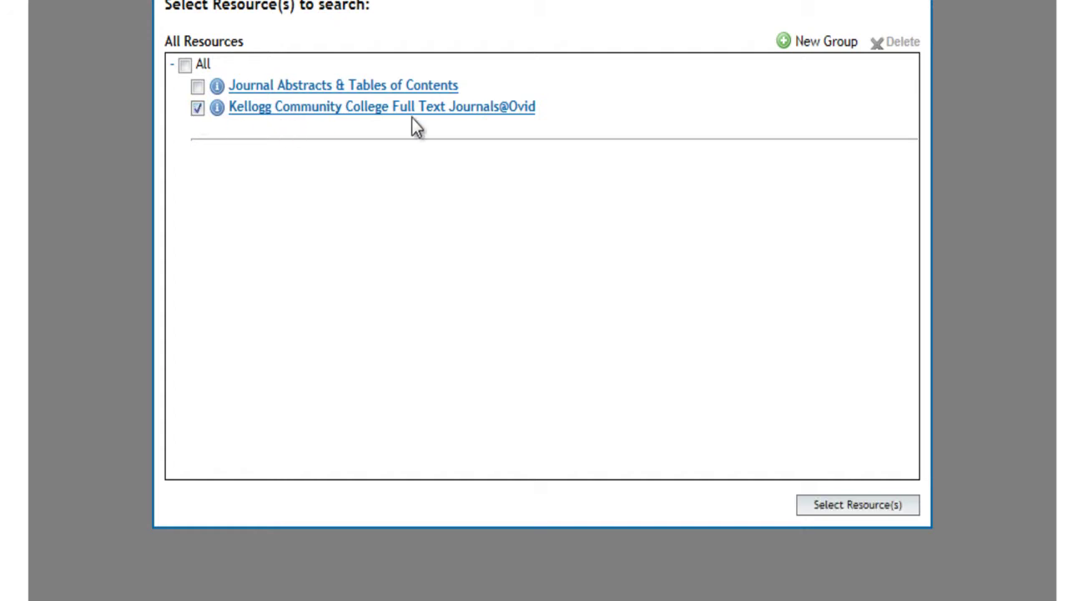
pyautogui.click(874, 519)
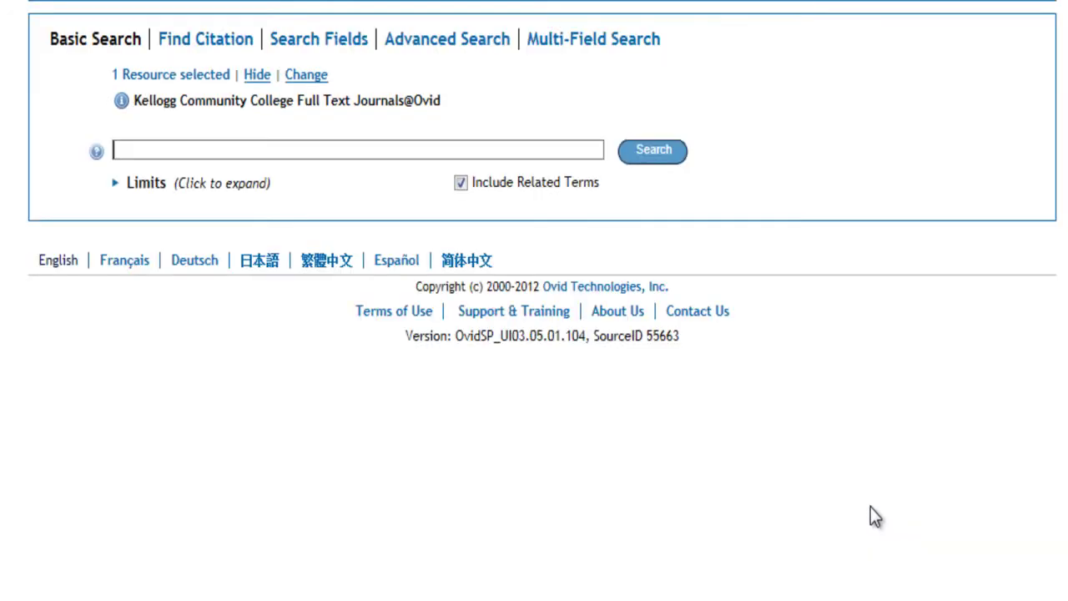
pyautogui.write('Myocardial infarction')
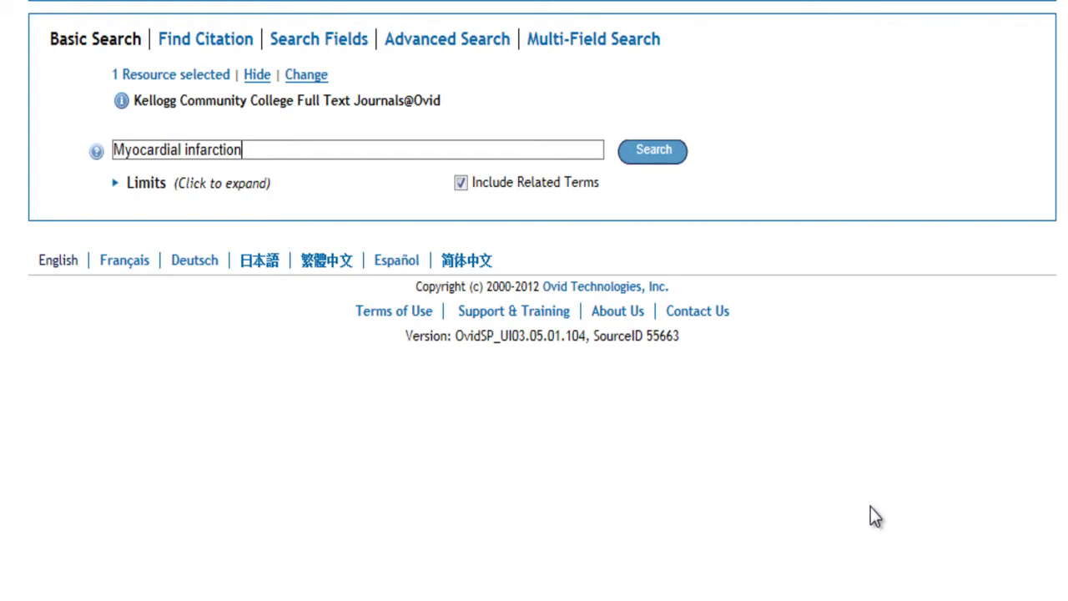
pyautogui.click(652, 155)
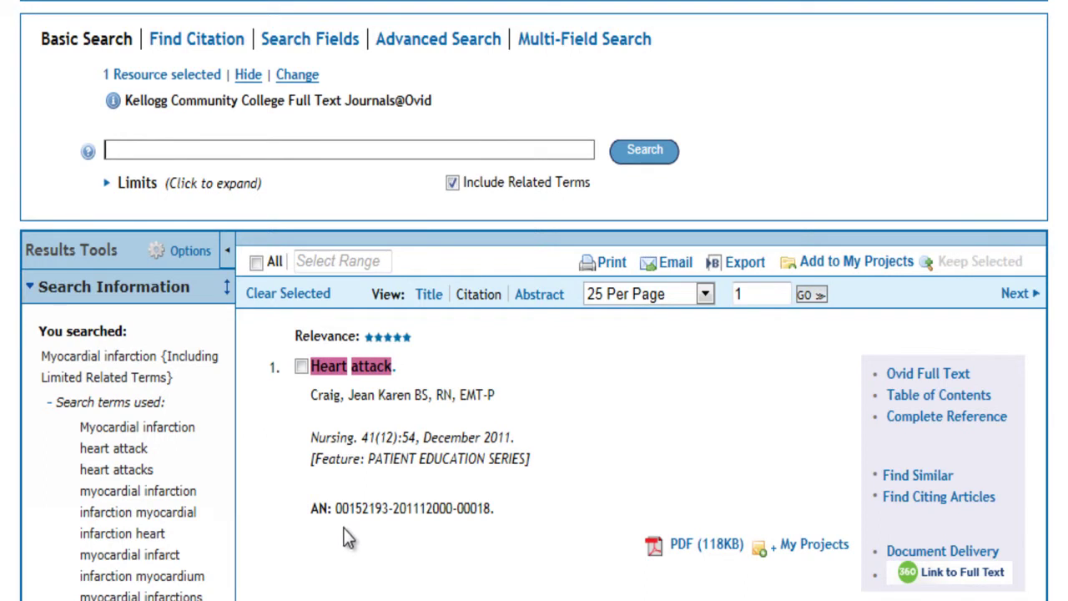
# - Skim the myocardial infarction results, then browse the Journals A-Z list of 7 nursing journals
pyautogui.scroll(-5, 346, 532)
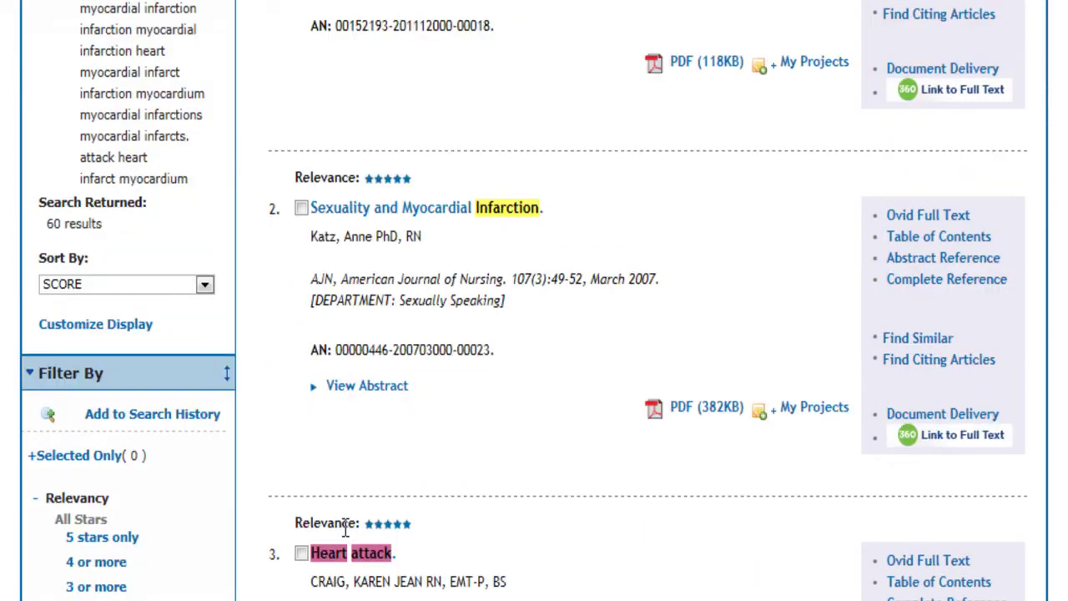
pyautogui.scroll(-2, 346, 530)
pyautogui.scroll(8, 345, 525)
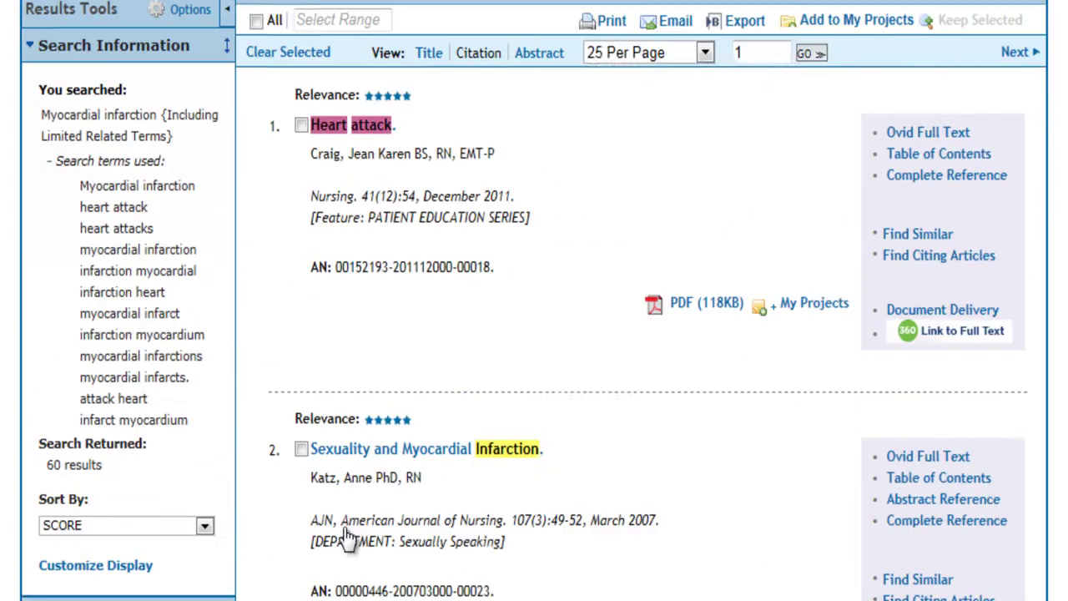
pyautogui.click(148, 0)
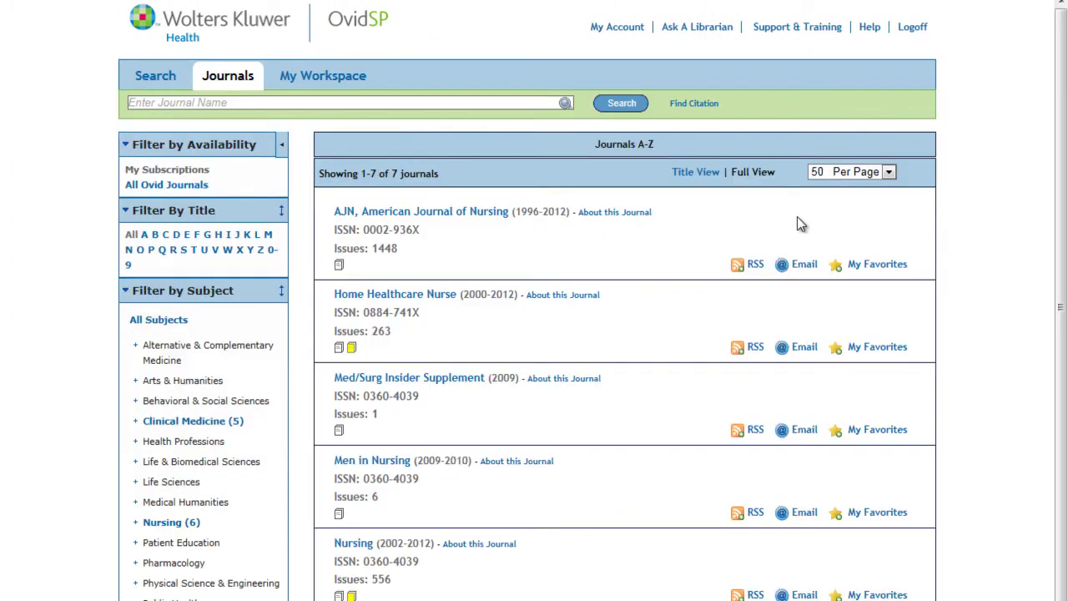
pyautogui.scroll(-1, 797, 221)
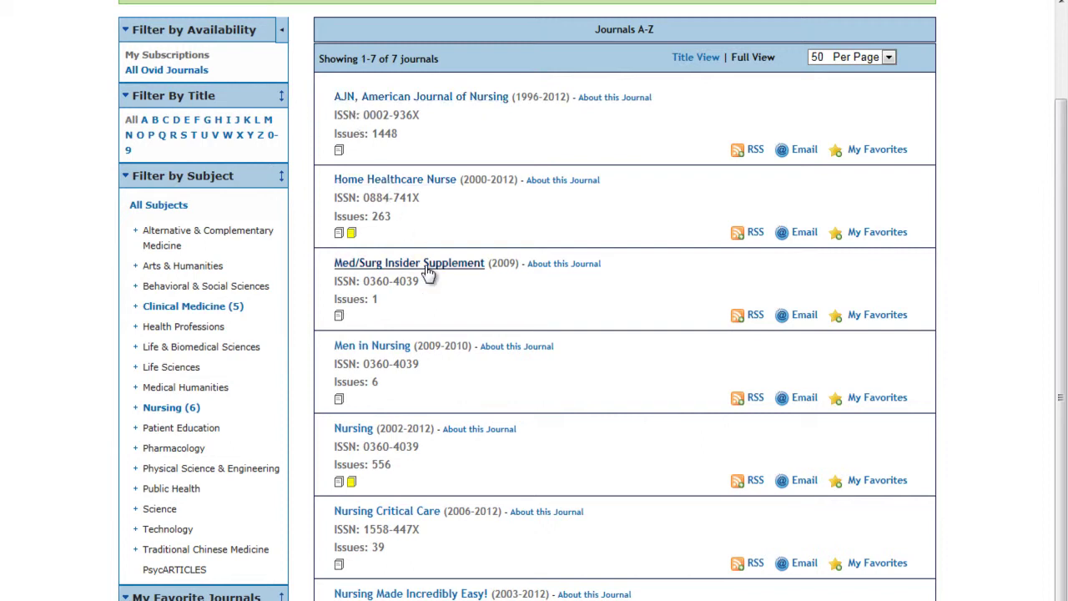
pyautogui.scroll(-1, 354, 432)
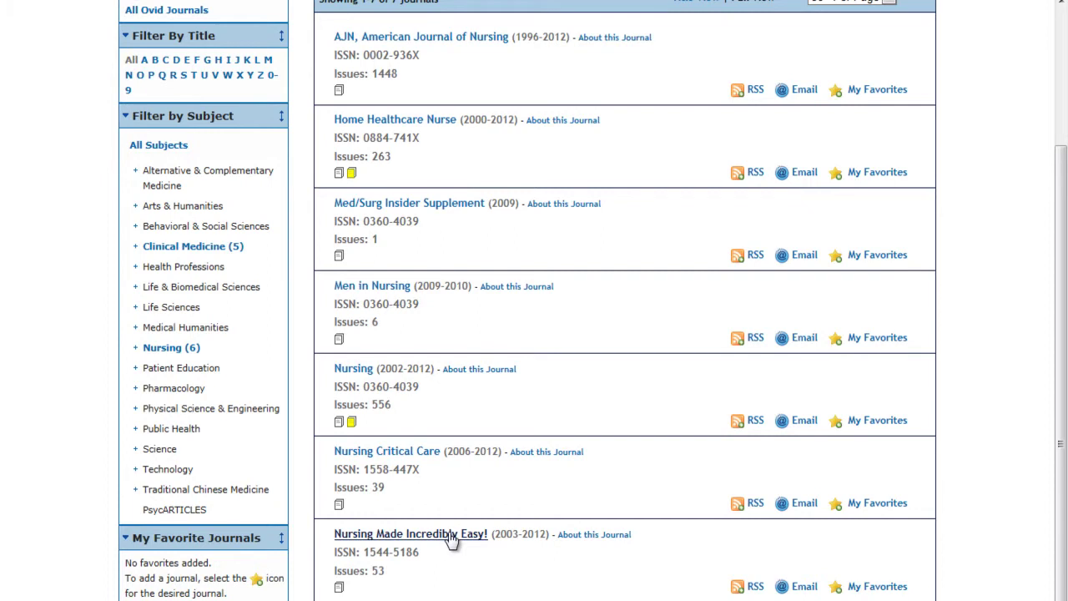
pyautogui.scroll(2, 444, 542)
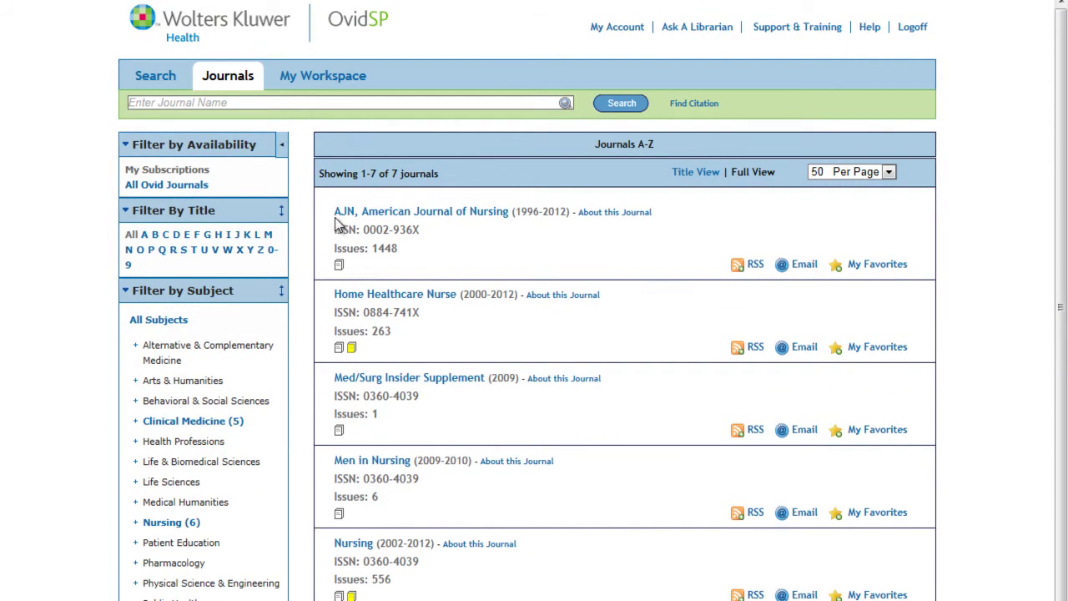
# - Back in the search results, open result 2's PDF, then the full text of 'Heart attack.'
pyautogui.click(143, 77)
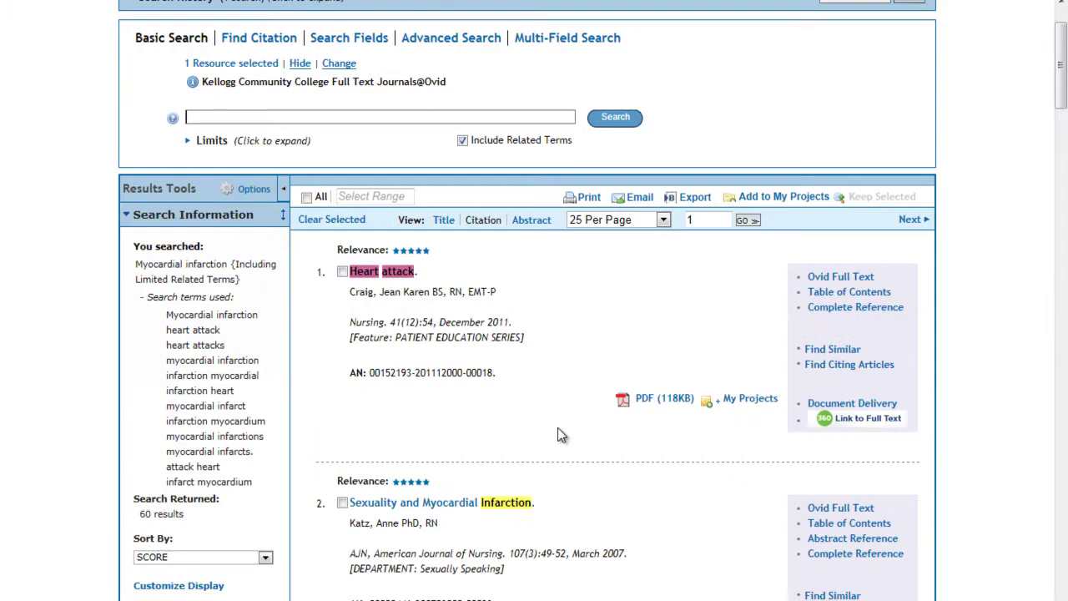
pyautogui.scroll(-3, 557, 427)
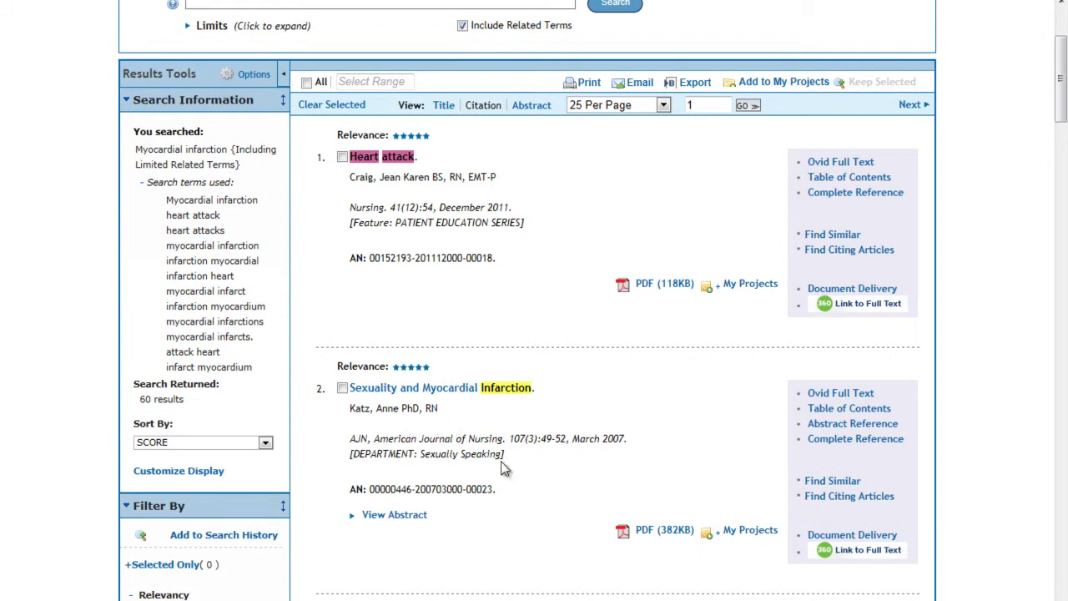
pyautogui.click(655, 532)
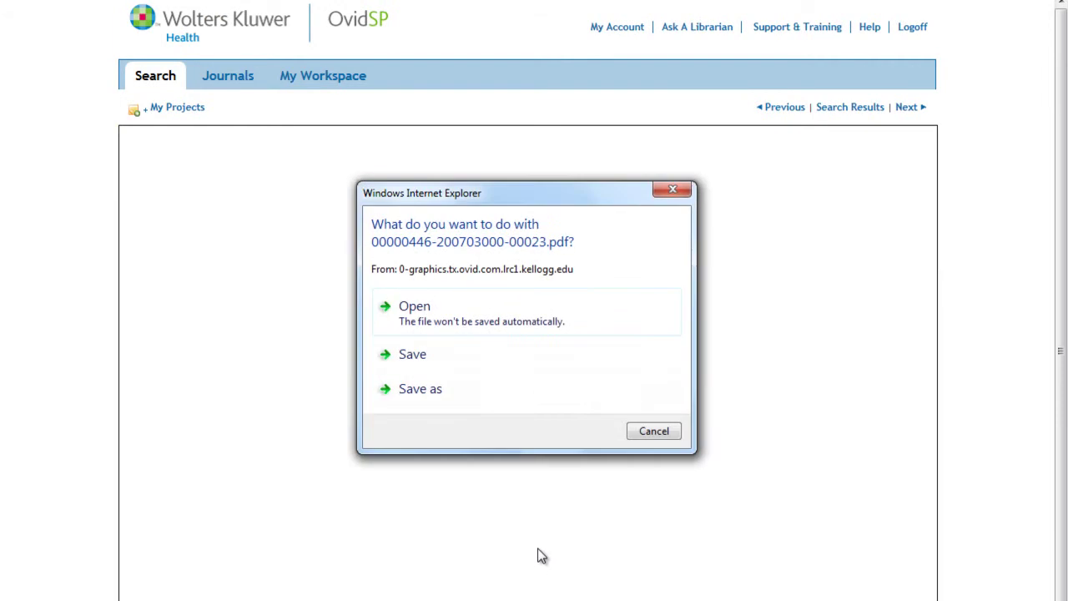
pyautogui.click(547, 328)
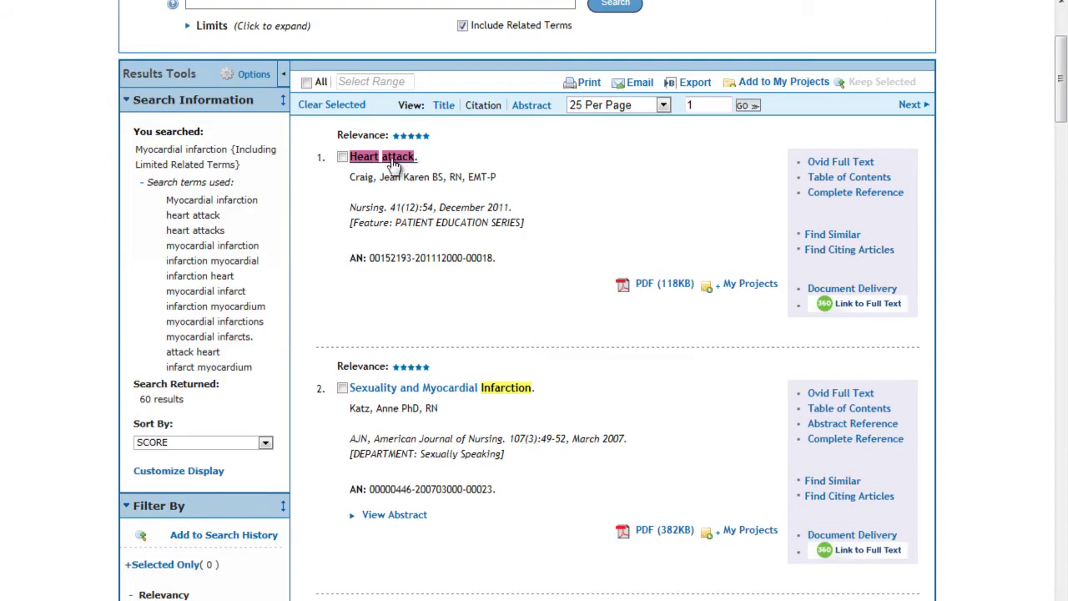
pyautogui.click(394, 159)
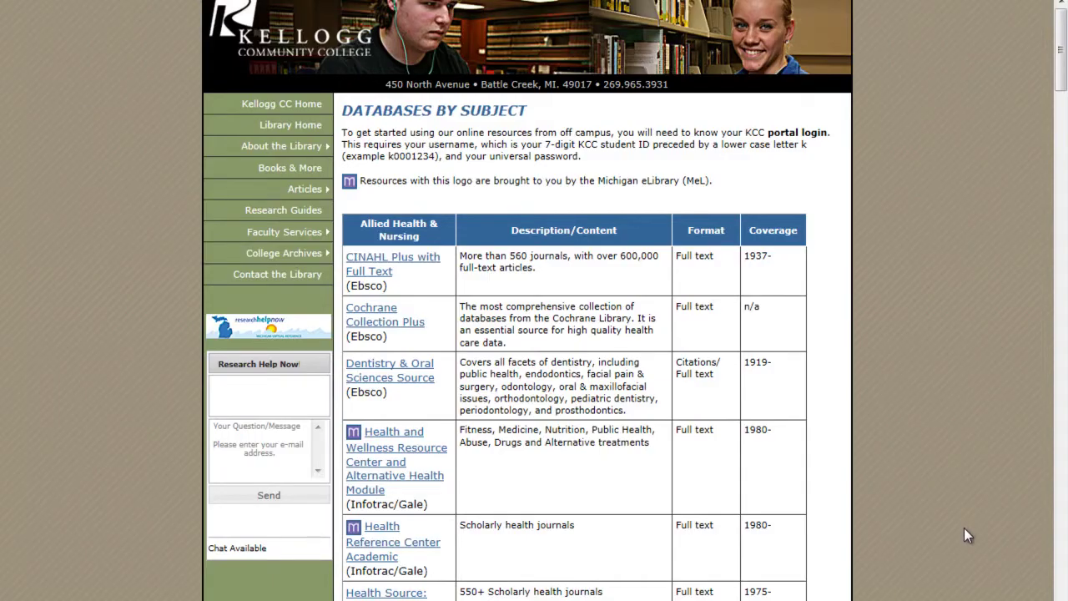
# - Open Cochrane Collection Plus from the library's Databases by Subject table
pyautogui.click(363, 326)
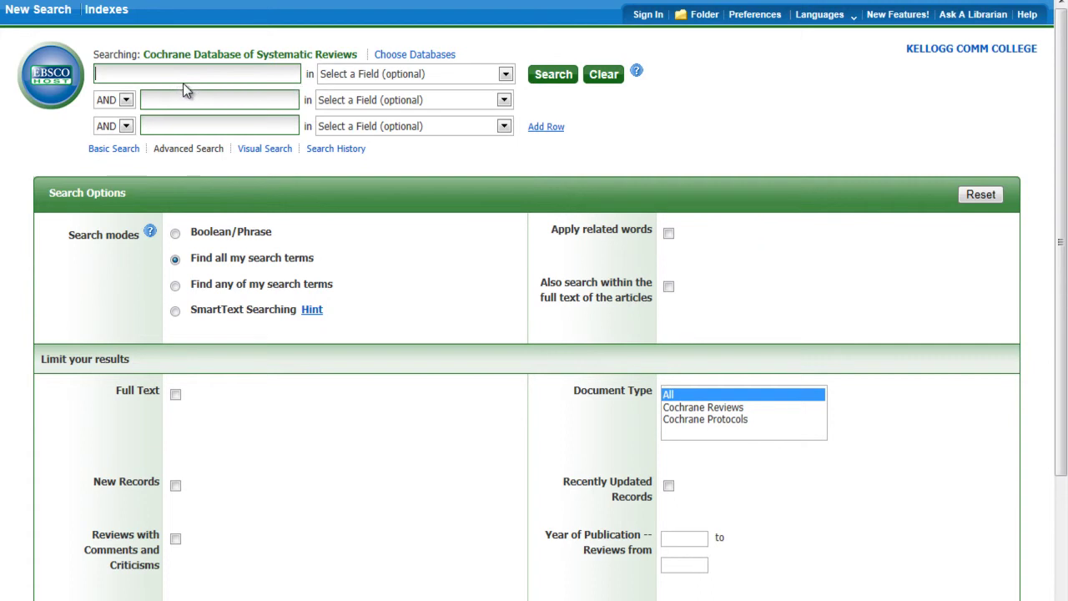
# - Search the Cochrane Database of Systematic Reviews for the suggested term 'Myocardial infarction'
pyautogui.write('Myocardial infarction')
pyautogui.click(219, 95)
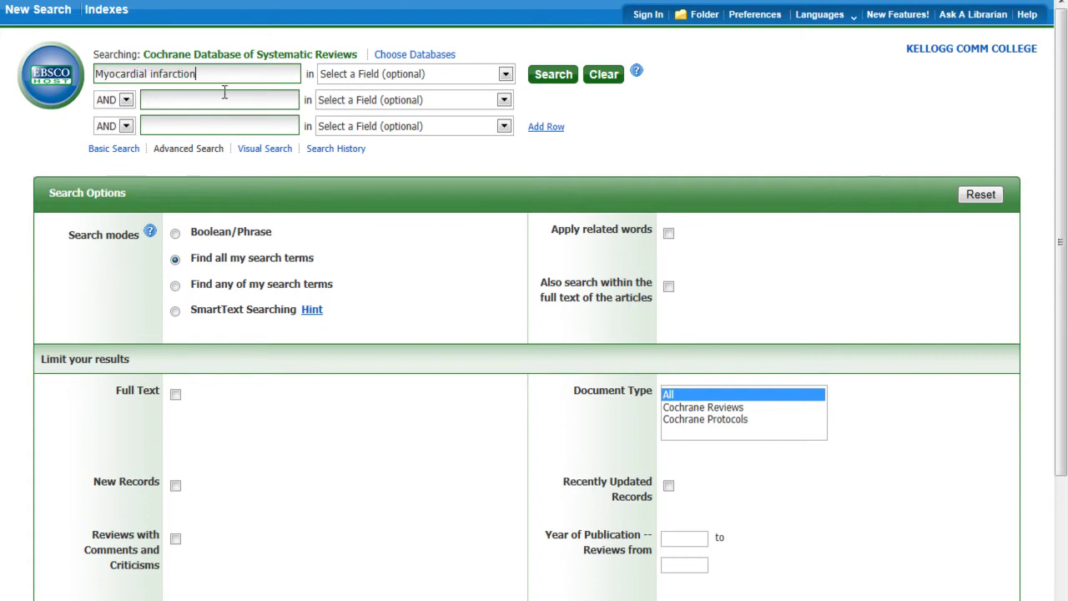
pyautogui.click(551, 75)
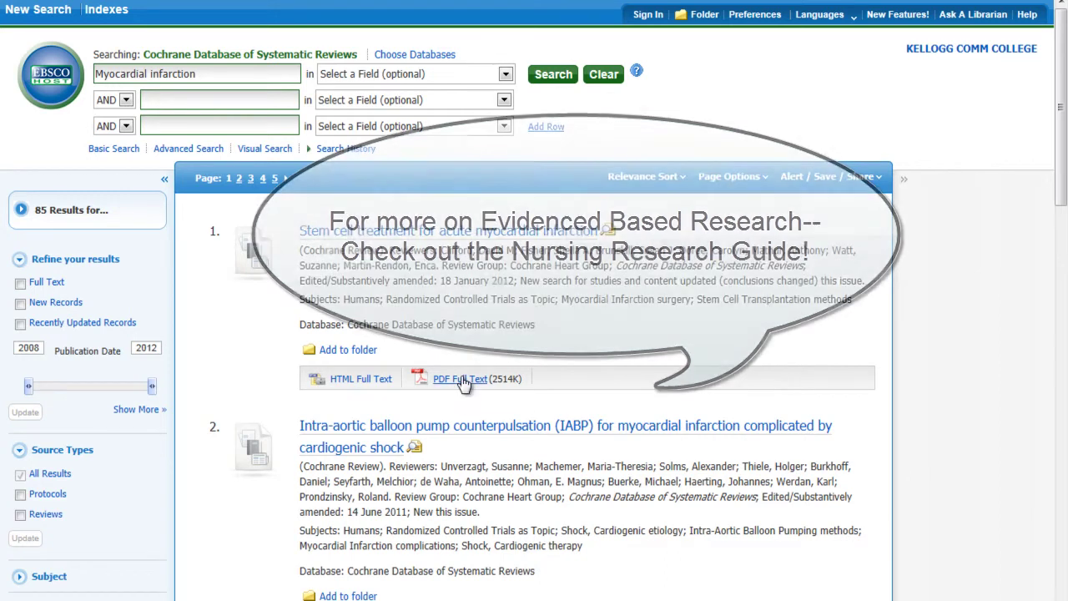
# - Open the HTML full text of 'Stem cell treatment for acute myocardial infarction' and read its abstract
pyautogui.click(360, 379)
pyautogui.scroll(-2, 861, 388)
pyautogui.scroll(-3, 863, 388)
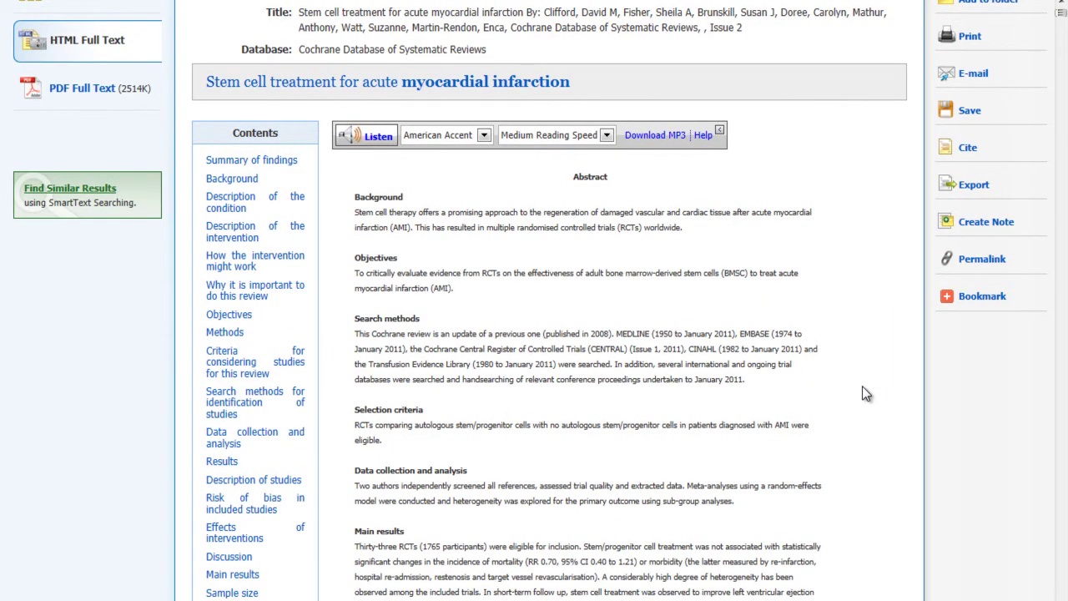
pyautogui.scroll(-5, 863, 388)
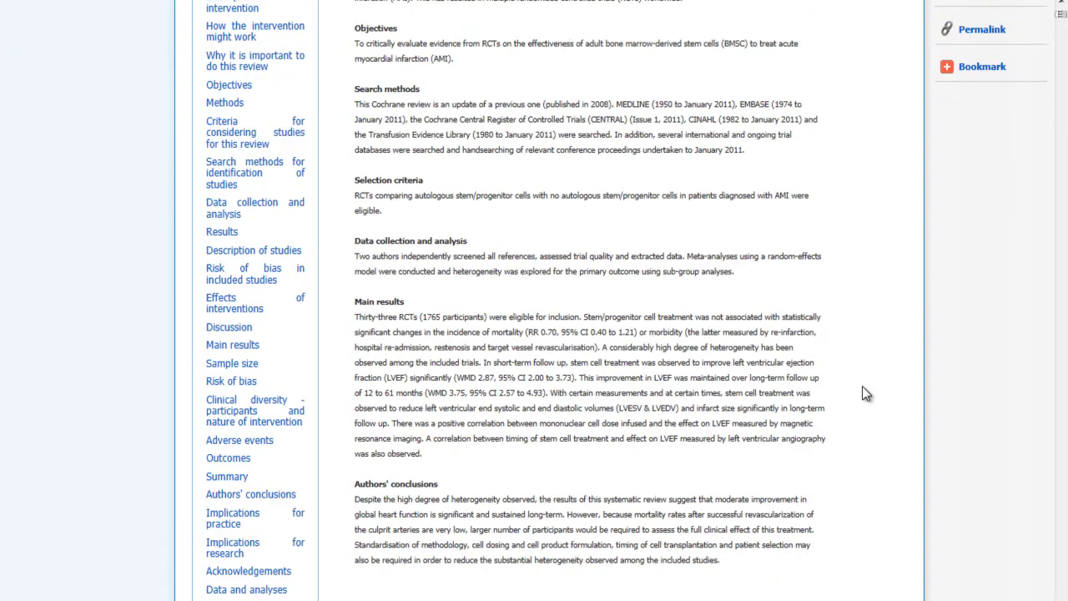
pyautogui.scroll(-3, 862, 387)
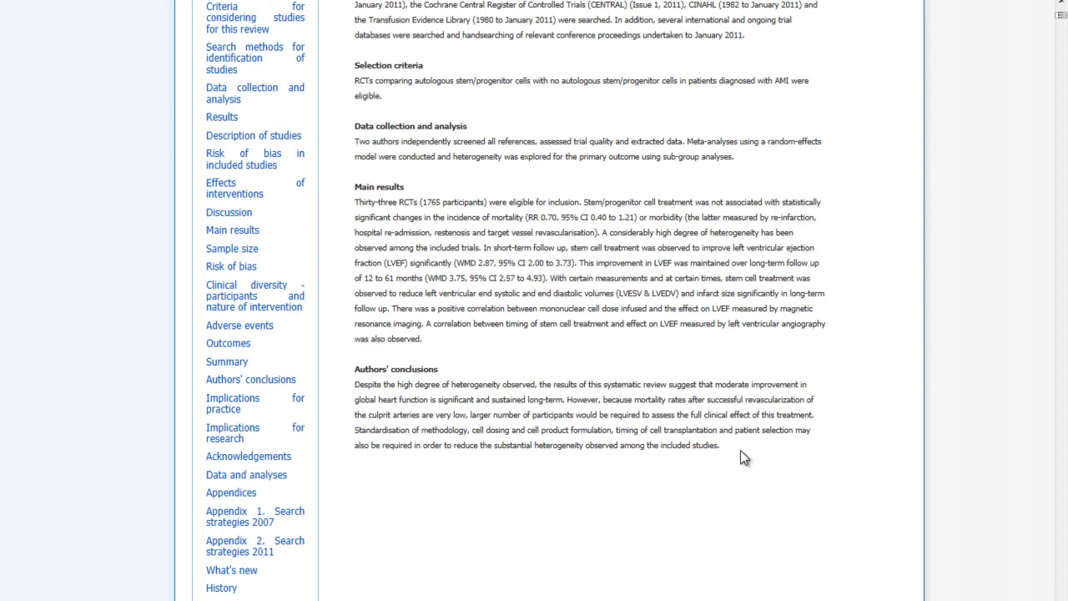
pyautogui.scroll(13, 742, 451)
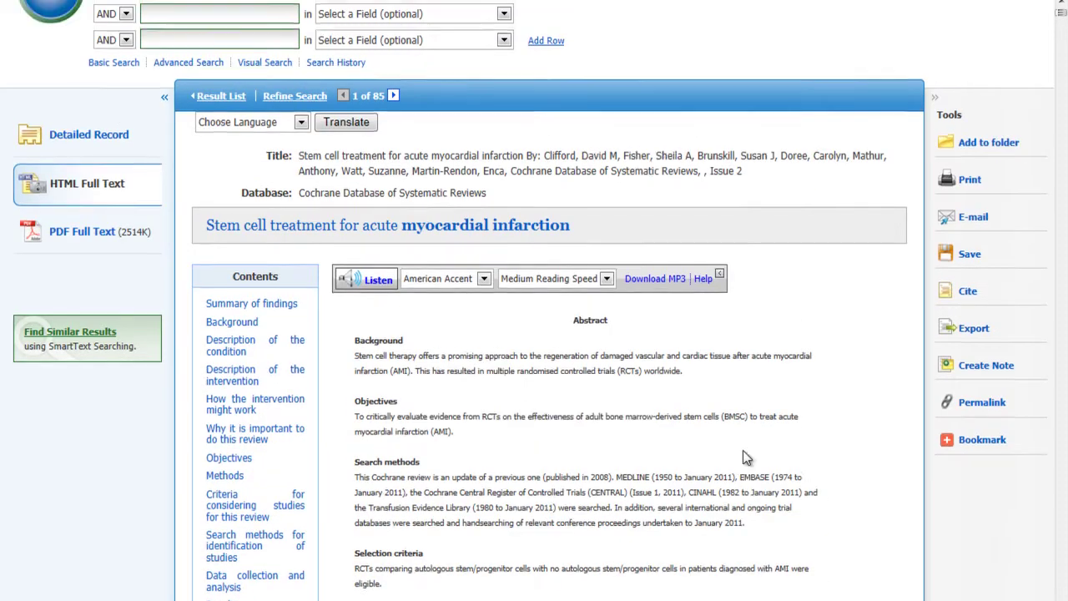